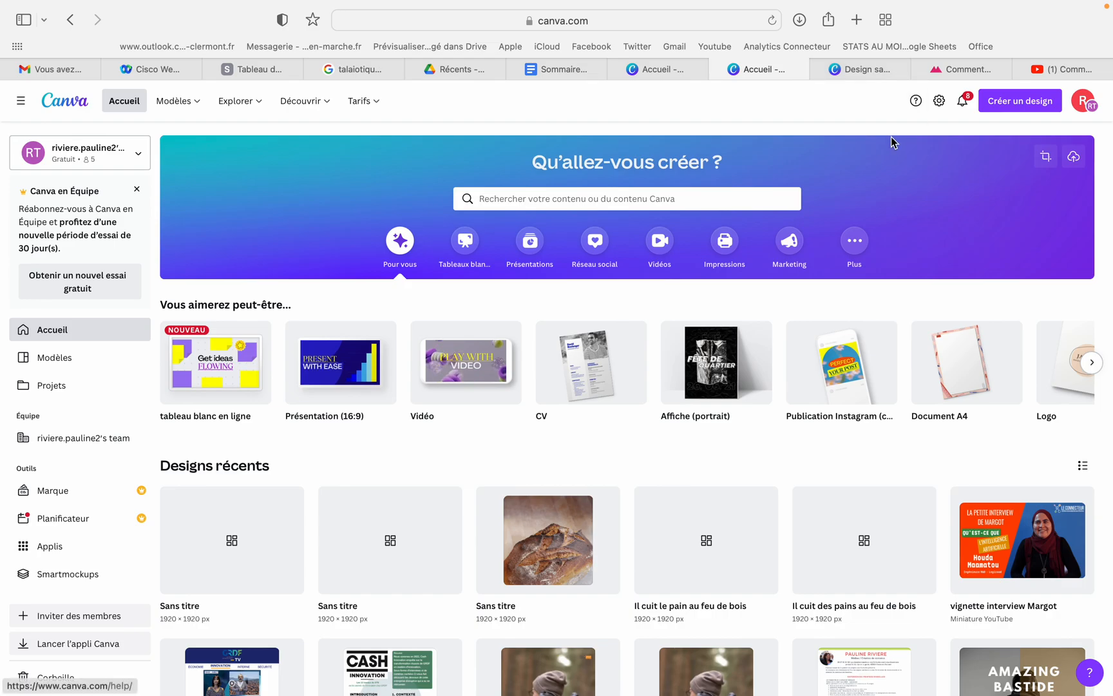
# Create a new custom-size design of 1920 × 1920 px and go to the blank design's page
pyautogui.click(1014, 107)
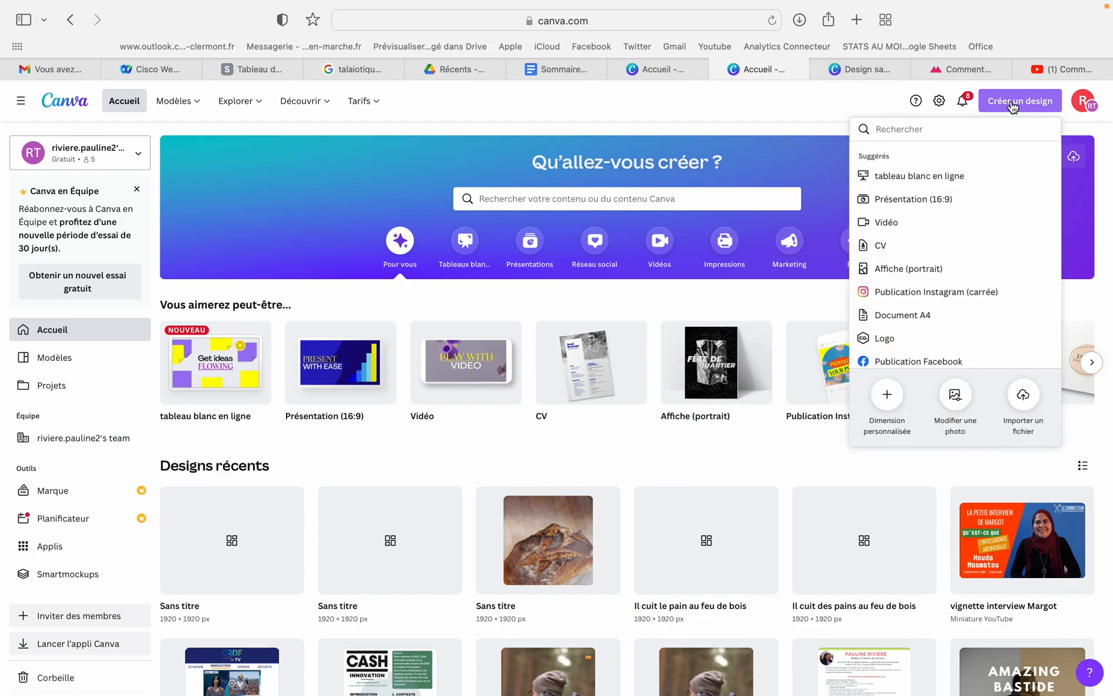
pyautogui.click(888, 396)
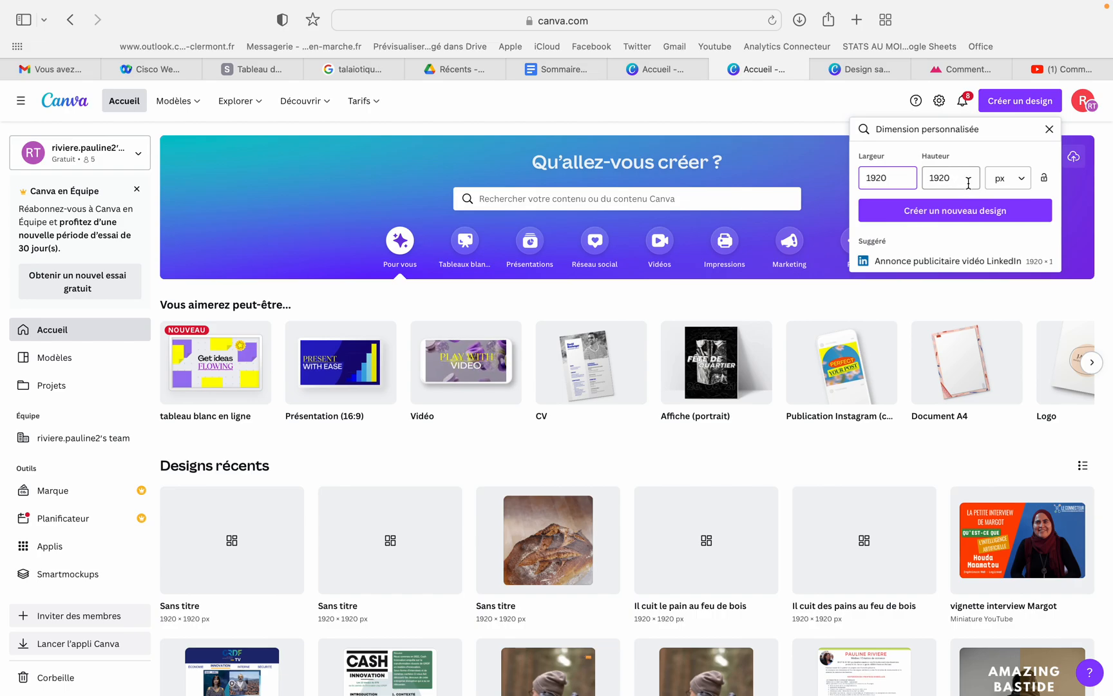
pyautogui.click(930, 212)
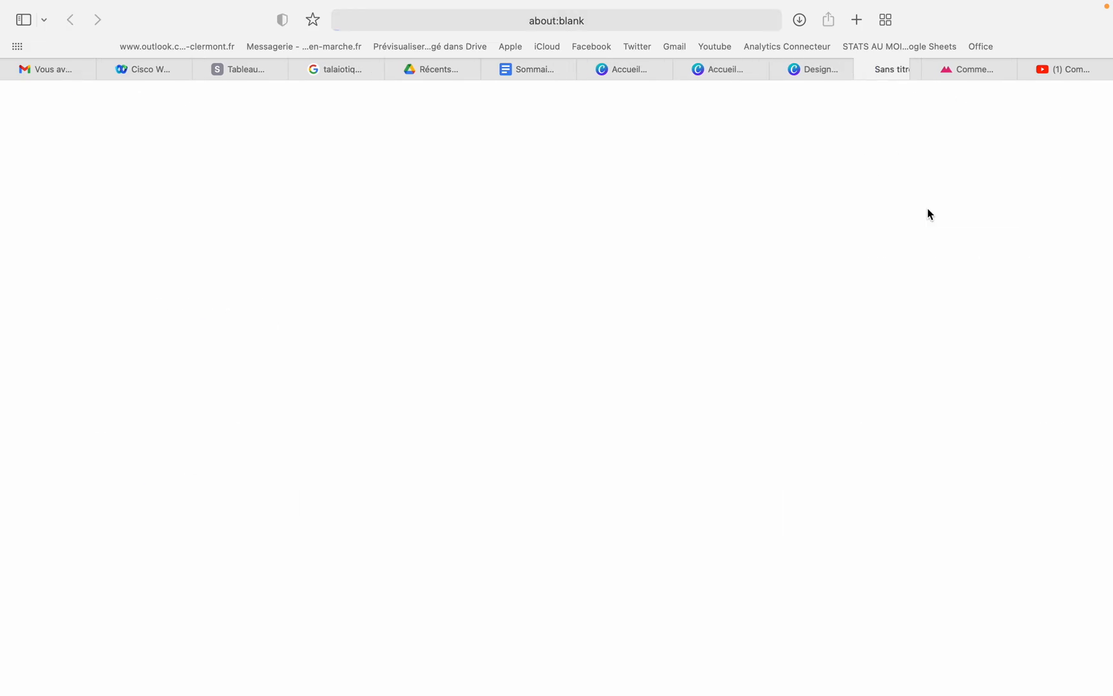
pyautogui.click(752, 70)
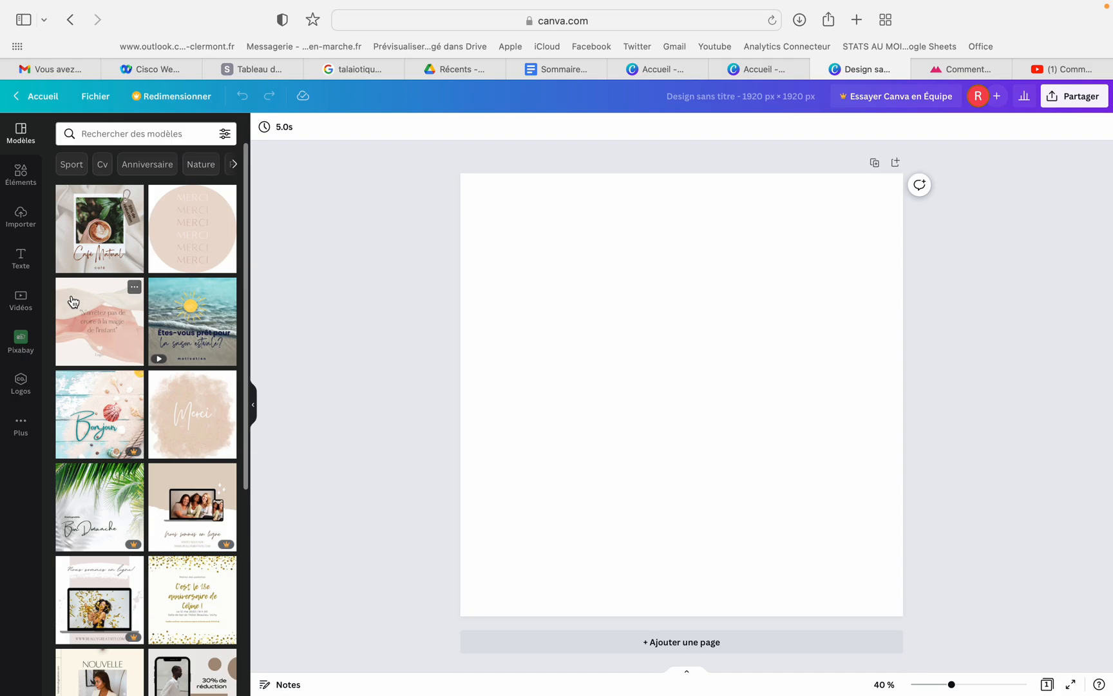
# Check the available stock videos and the uploads library, and return to the stock videos
pyautogui.click(20, 305)
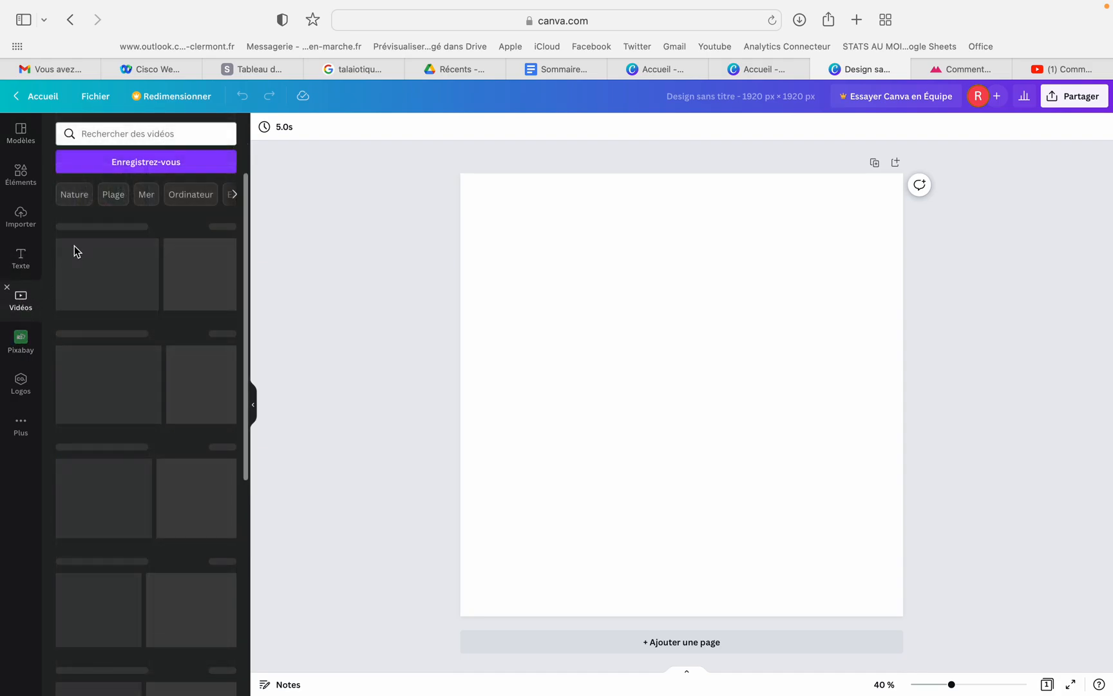
pyautogui.click(21, 219)
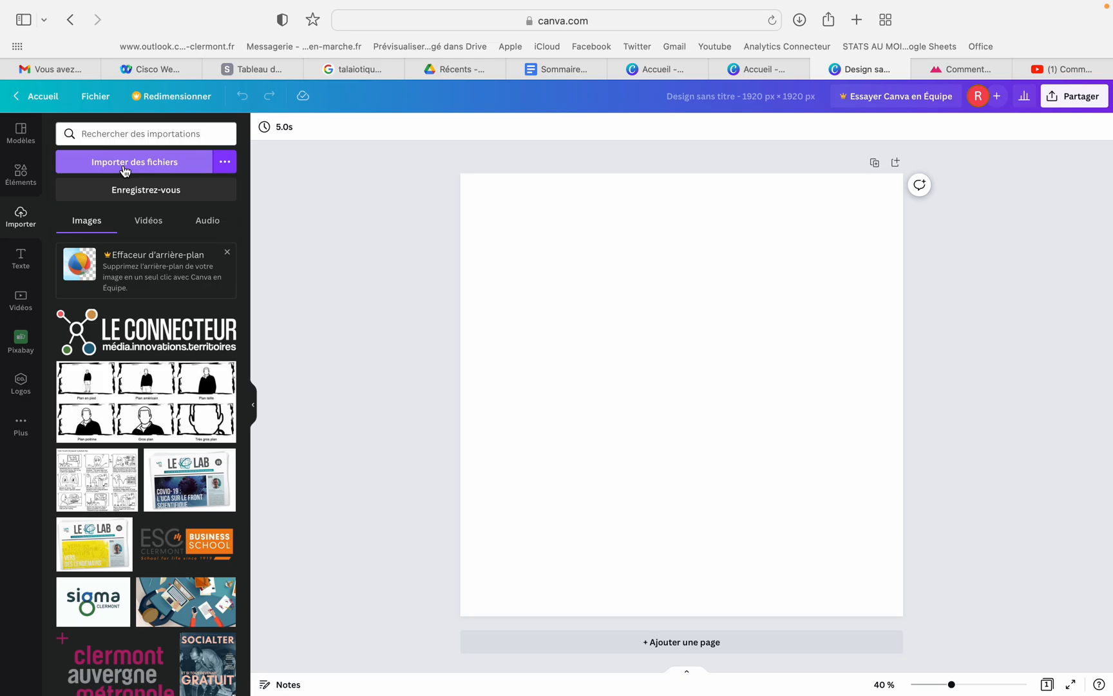
pyautogui.click(21, 299)
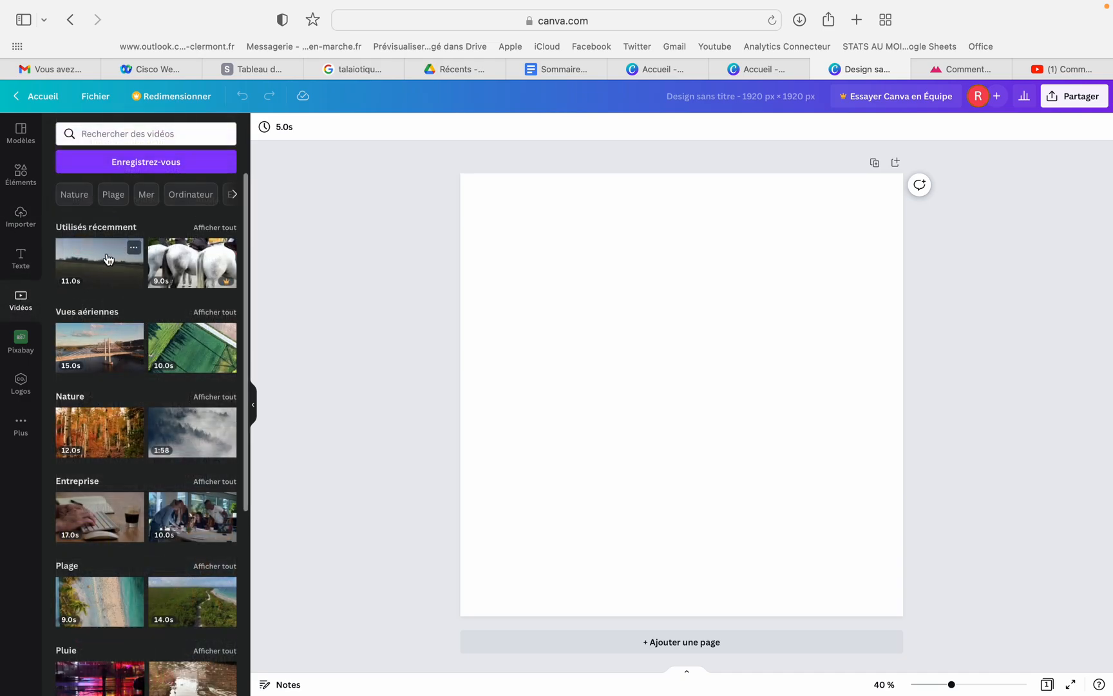
pyautogui.moveTo(81, 263); pyautogui.dragTo(476, 188)
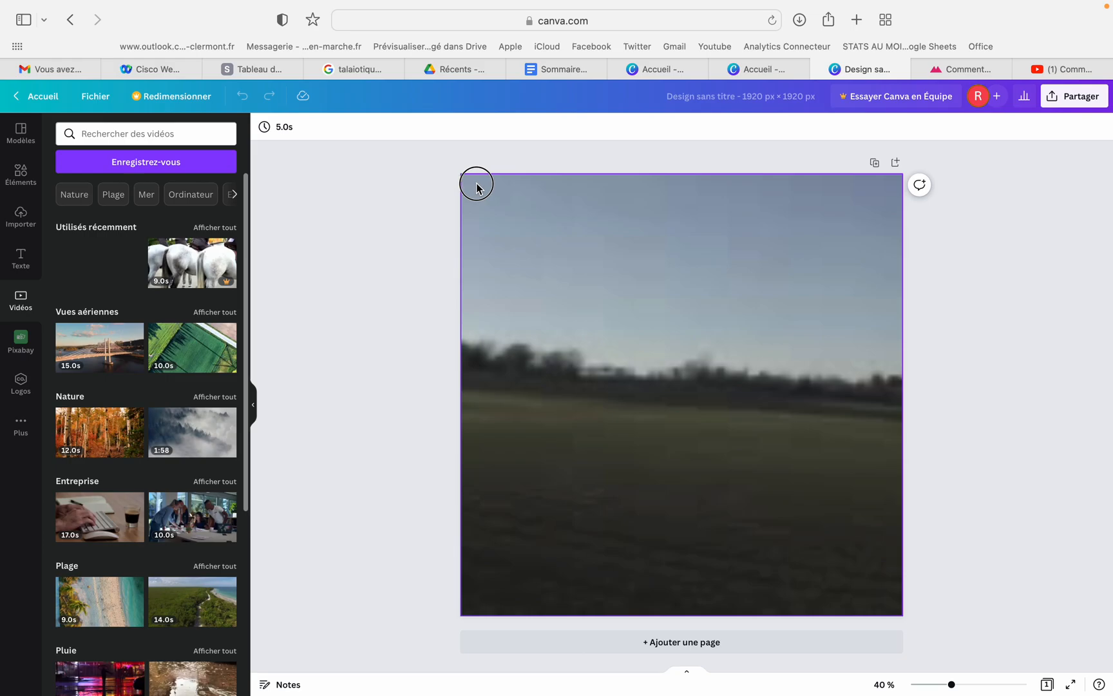
pyautogui.moveTo(476, 188); pyautogui.dragTo(513, 255)
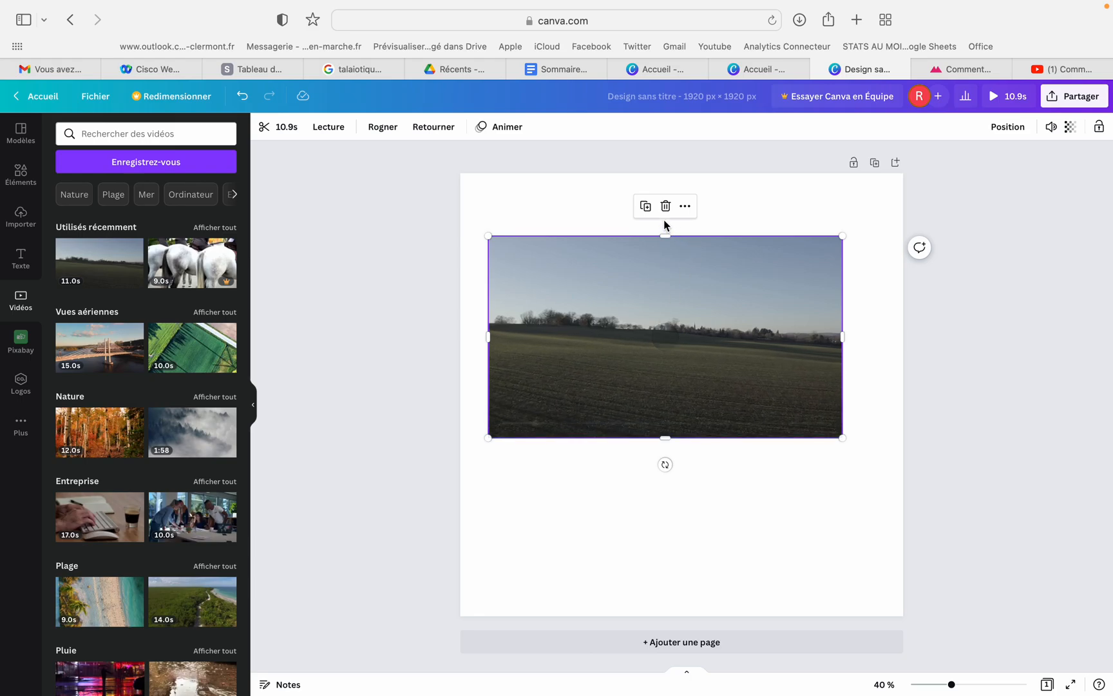
pyautogui.click(666, 207)
# Fill the whole page with the recently used 11-second field video as background
pyautogui.moveTo(103, 258); pyautogui.dragTo(484, 263)
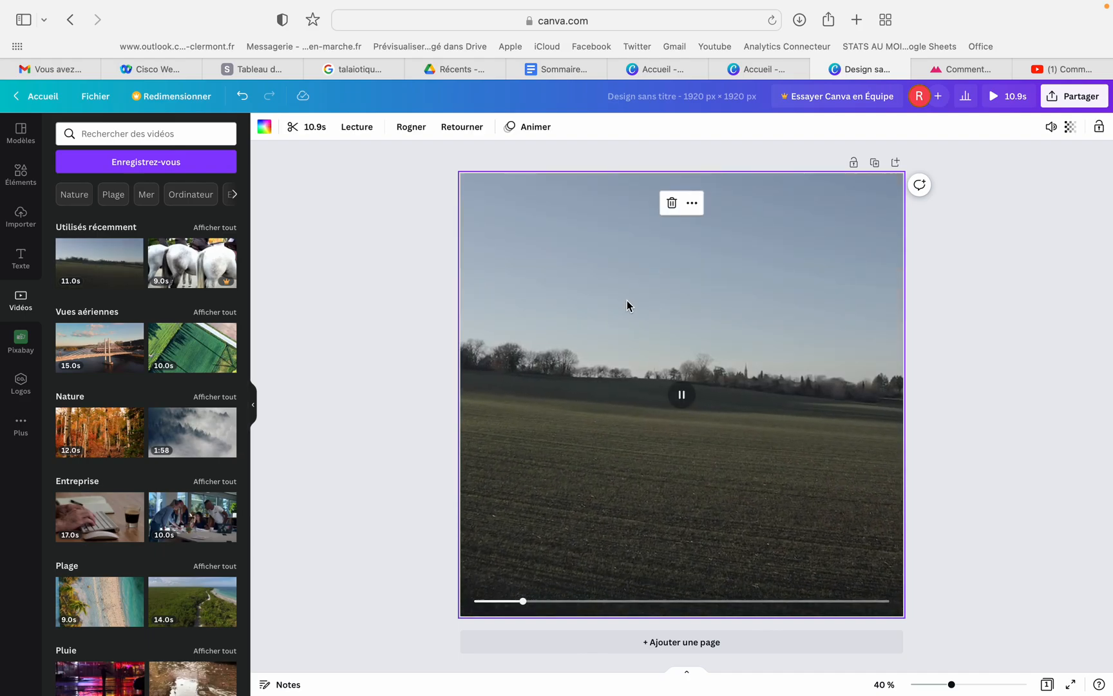
# Try trimming the field video to 3.4 s and shifting the kept segment, and restore its full 10.9 s length
pyautogui.click(310, 132)
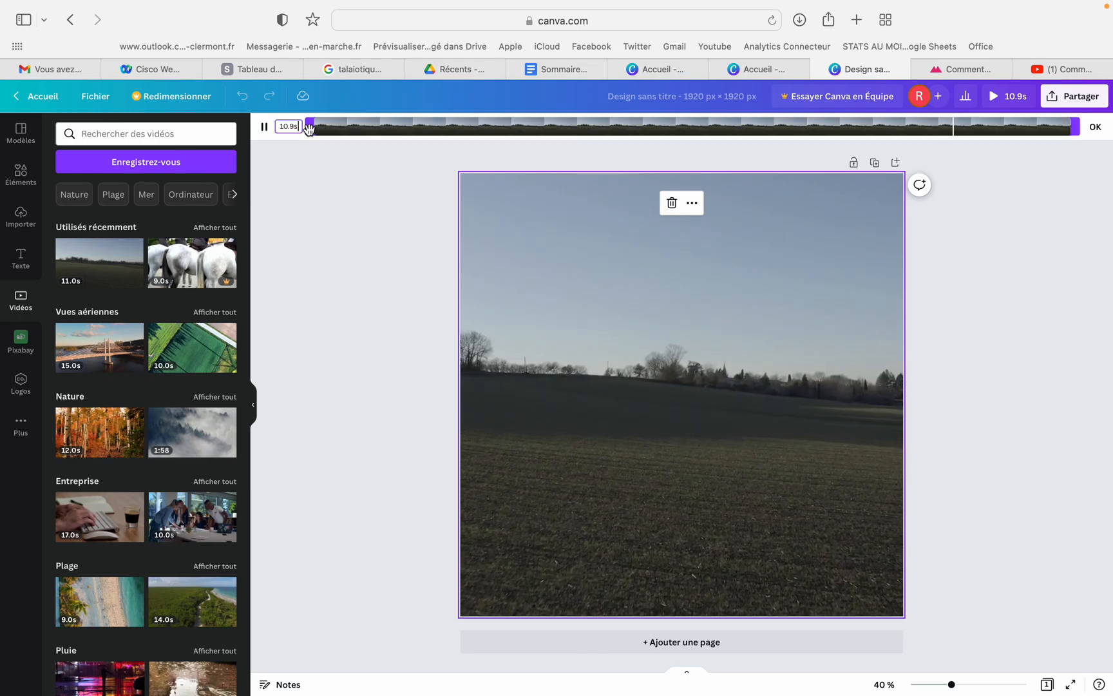
pyautogui.click(1068, 128)
pyautogui.moveTo(1068, 128); pyautogui.dragTo(549, 161)
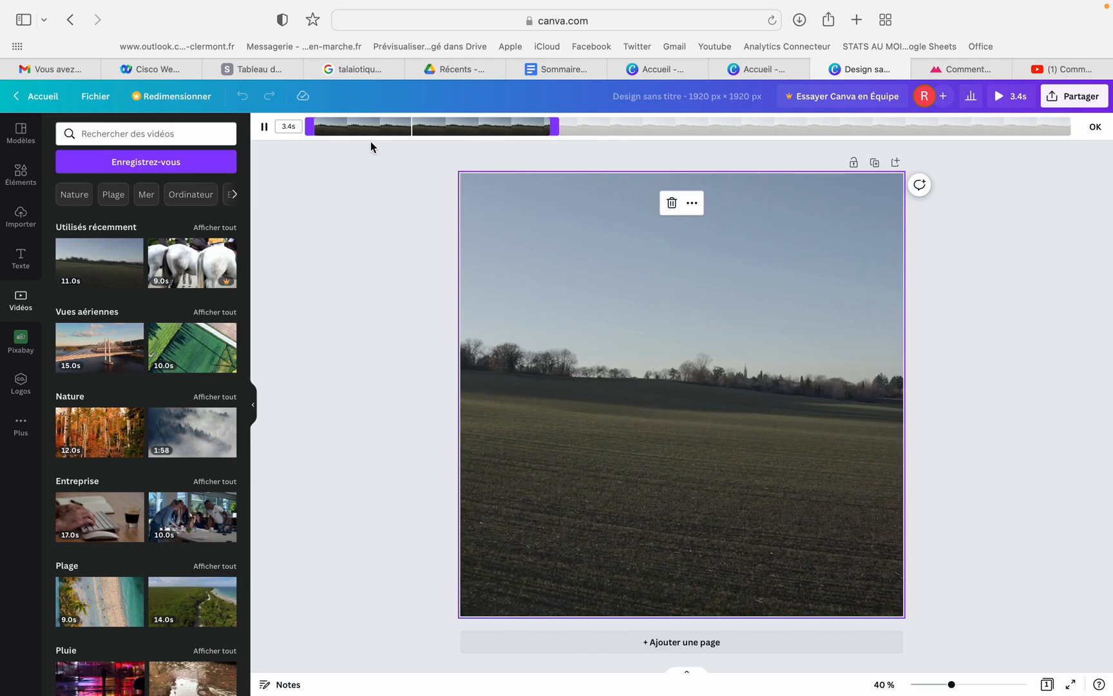
pyautogui.moveTo(379, 125); pyautogui.dragTo(733, 120)
pyautogui.moveTo(607, 120); pyautogui.dragTo(278, 123)
pyautogui.moveTo(864, 126); pyautogui.dragTo(1107, 119)
pyautogui.click(1099, 126)
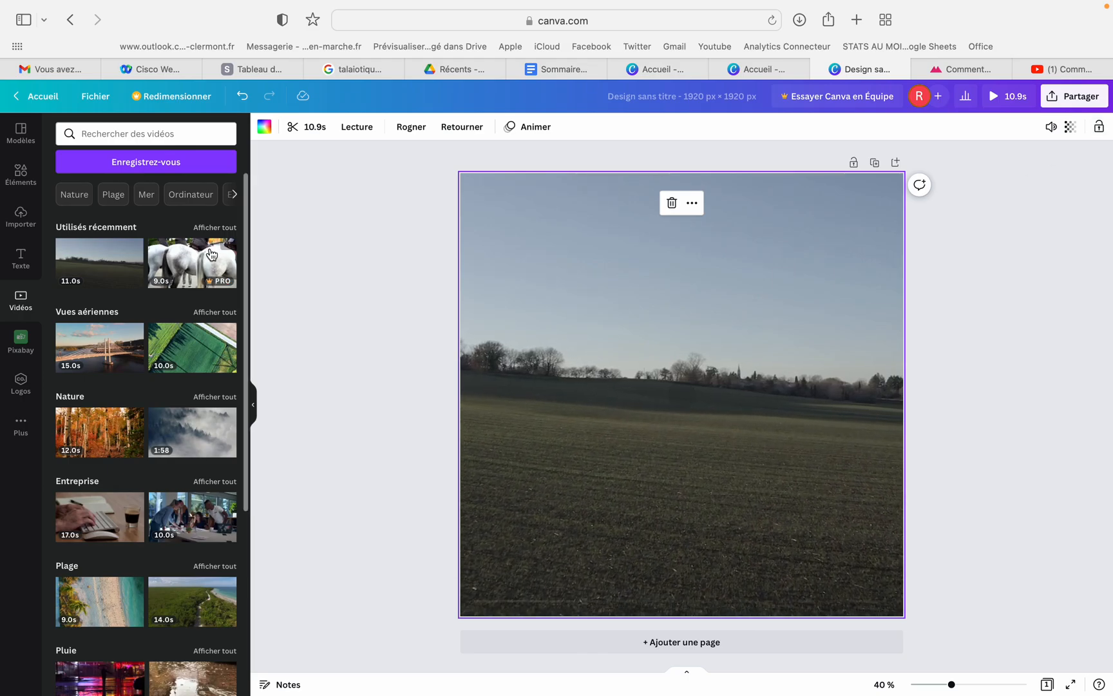
# Add a subtitle text box reading "Les champs sont verts car ils sont bien arrosés"
pyautogui.click(20, 268)
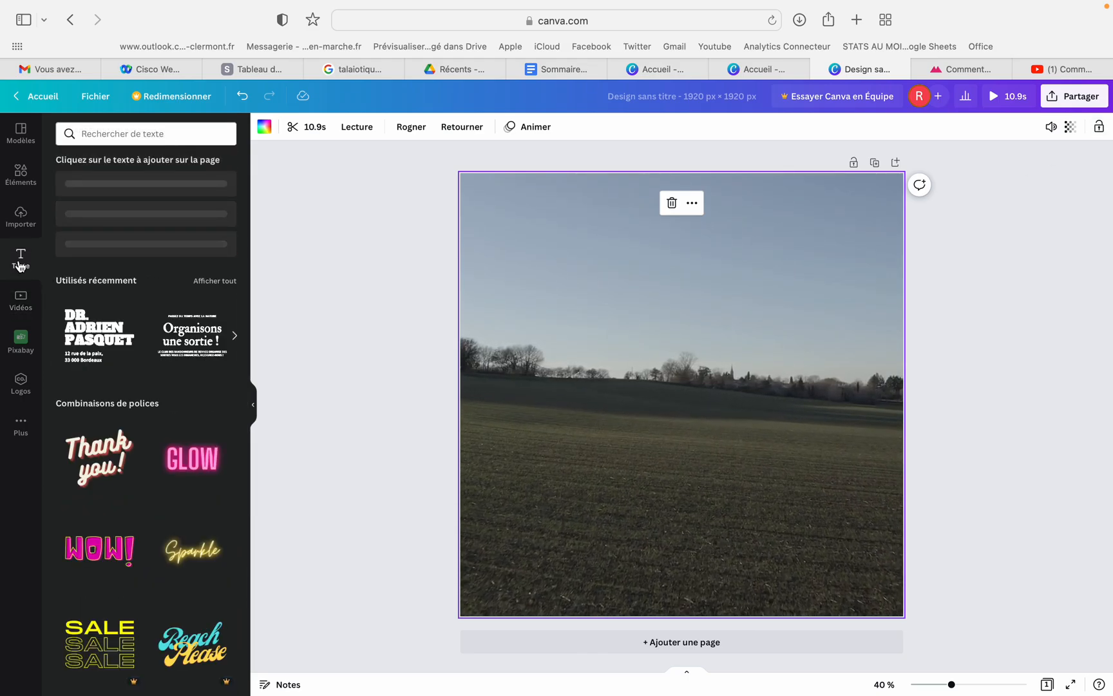
pyautogui.click(127, 232)
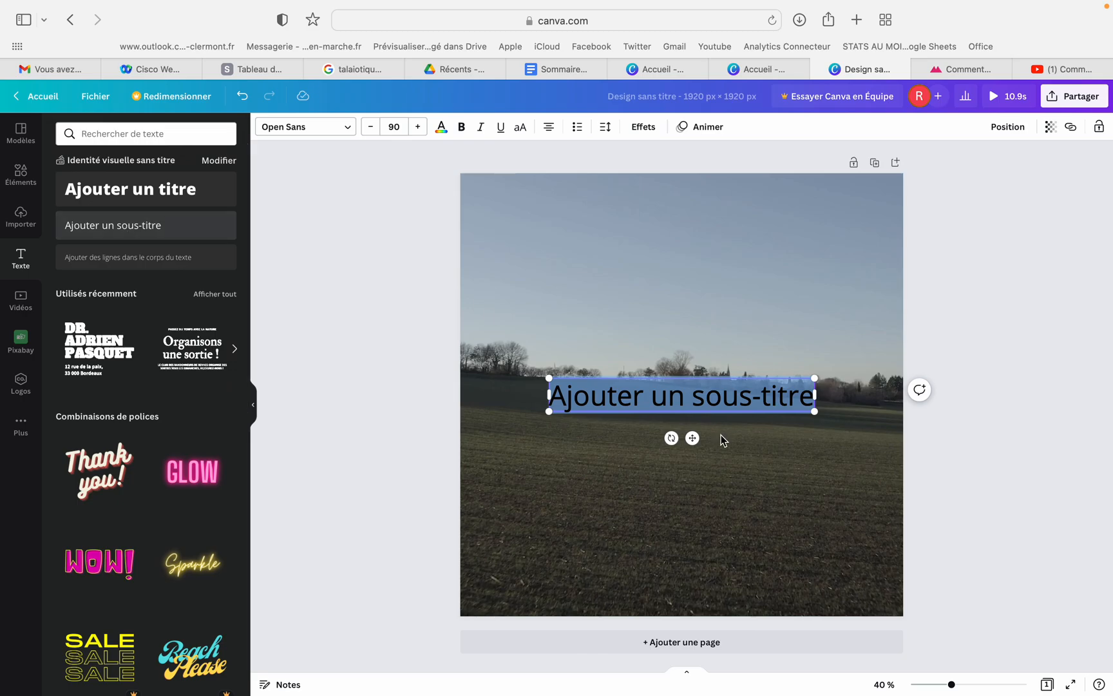
pyautogui.write('Les chmap')
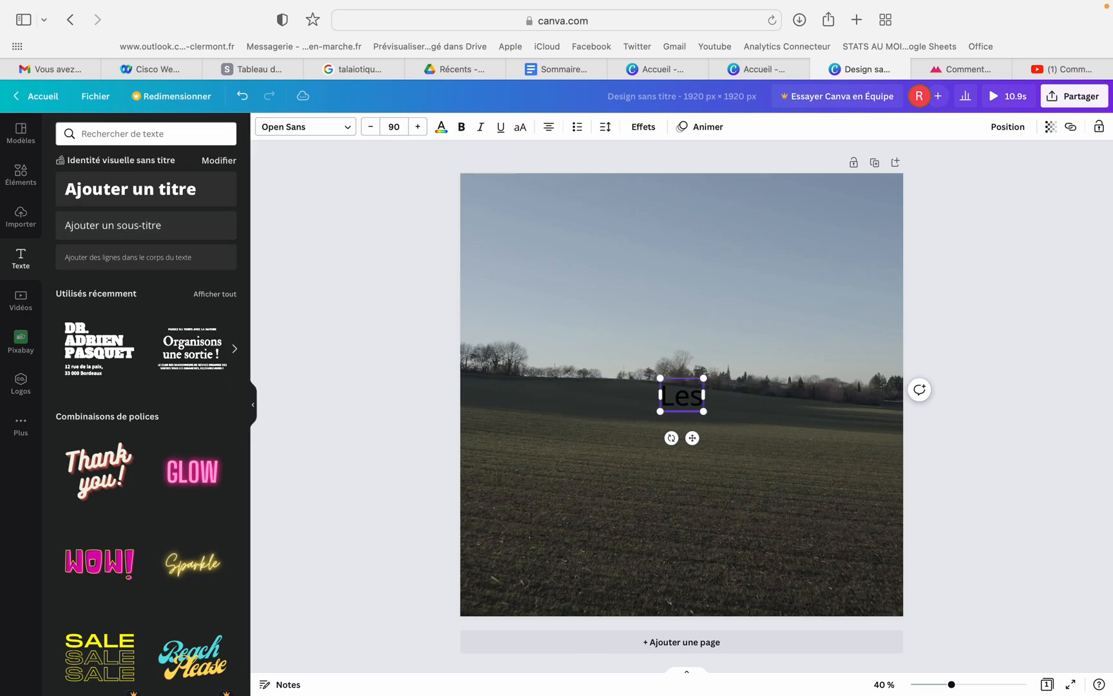
pyautogui.press('BackSpace')
pyautogui.press('BackSpace')
pyautogui.press('BackSpace')
pyautogui.write('amps sont verts')
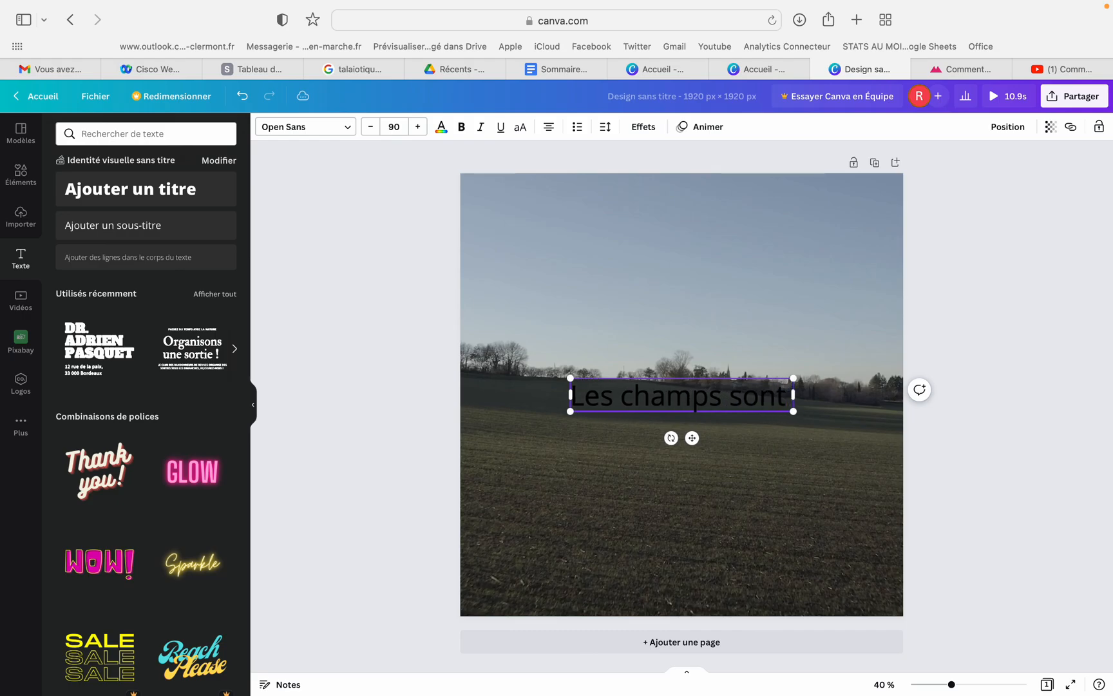
pyautogui.write(' car ils ')
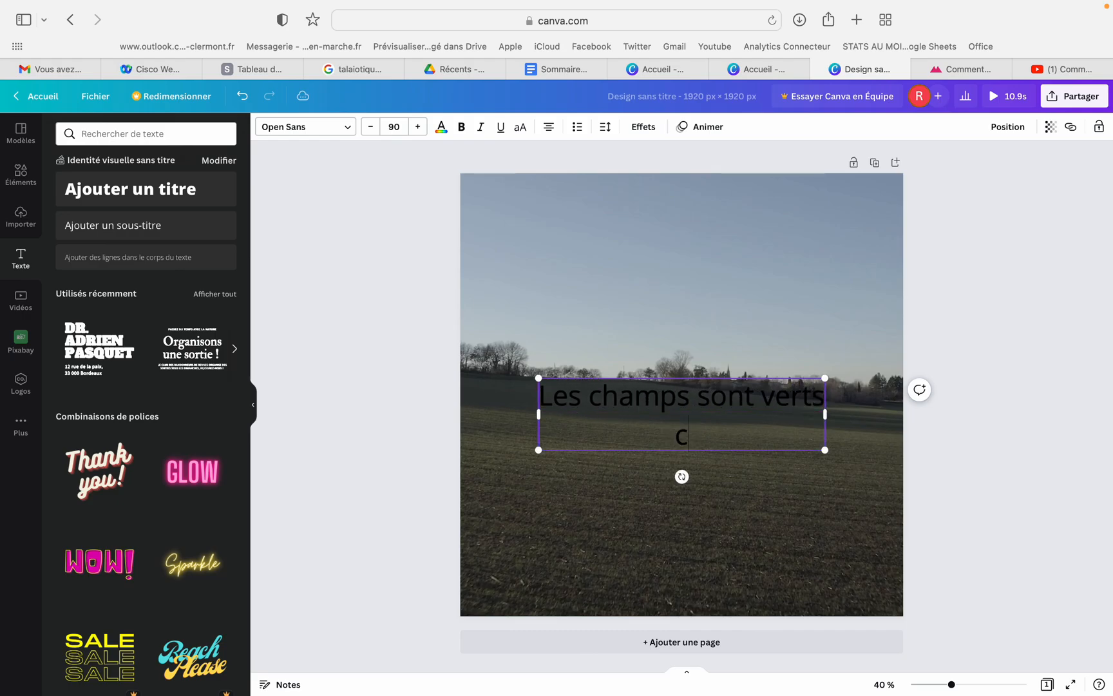
pyautogui.write('son')
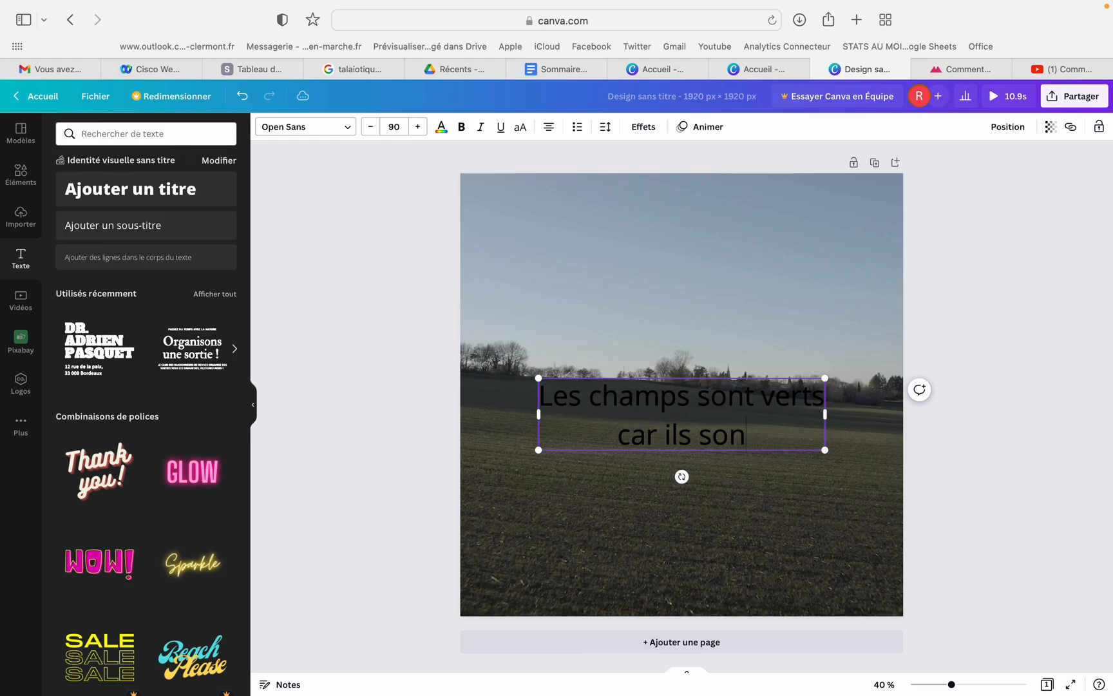
pyautogui.write('t bien arrosés')
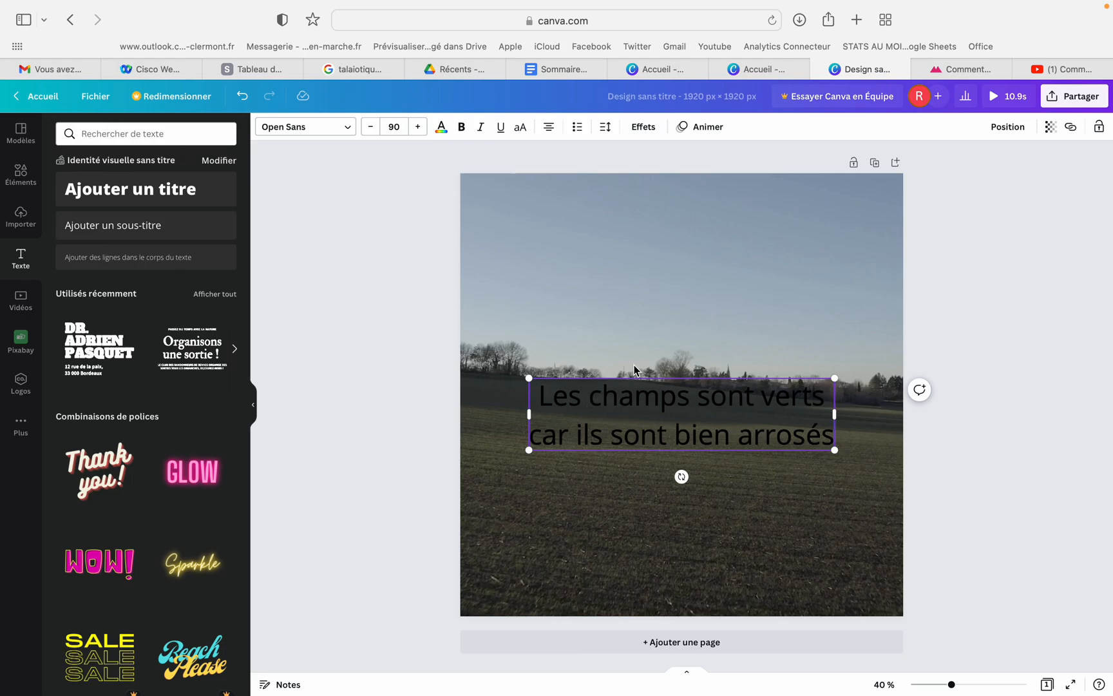
# Move the subtitle down over the dark field, slightly left of the page's centre
pyautogui.click(609, 402)
pyautogui.moveTo(606, 445); pyautogui.dragTo(596, 492)
pyautogui.click(572, 391)
pyautogui.moveTo(597, 378); pyautogui.dragTo(570, 469)
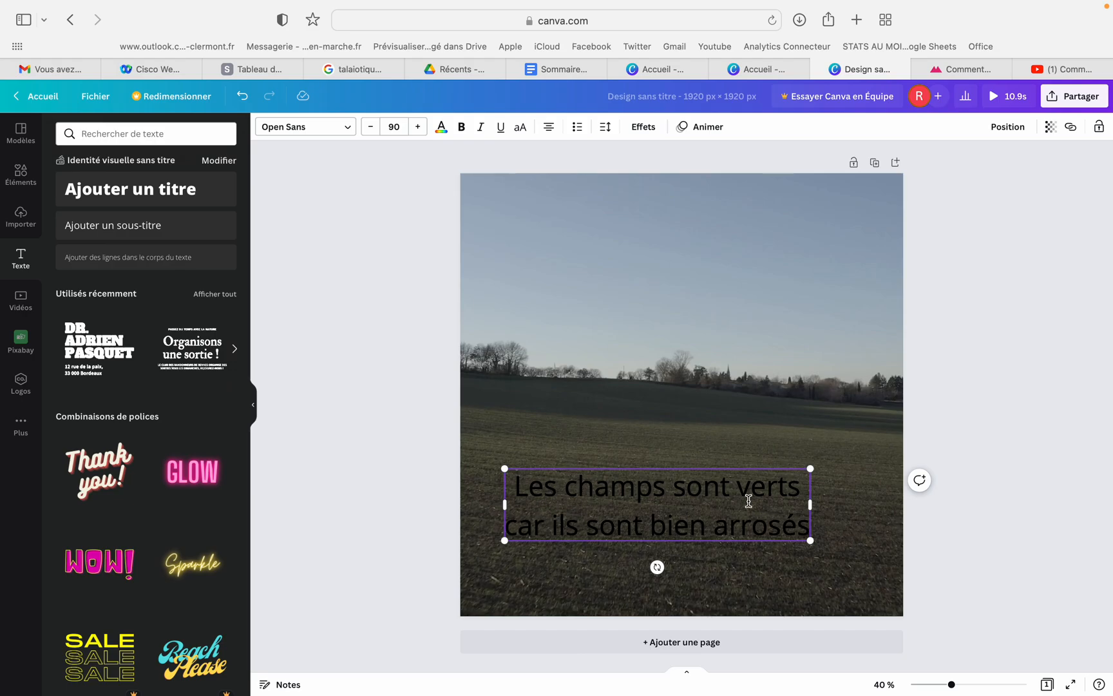
# Set both lines of the subtitle in the Open Sans Extra Bold font
pyautogui.click(329, 129)
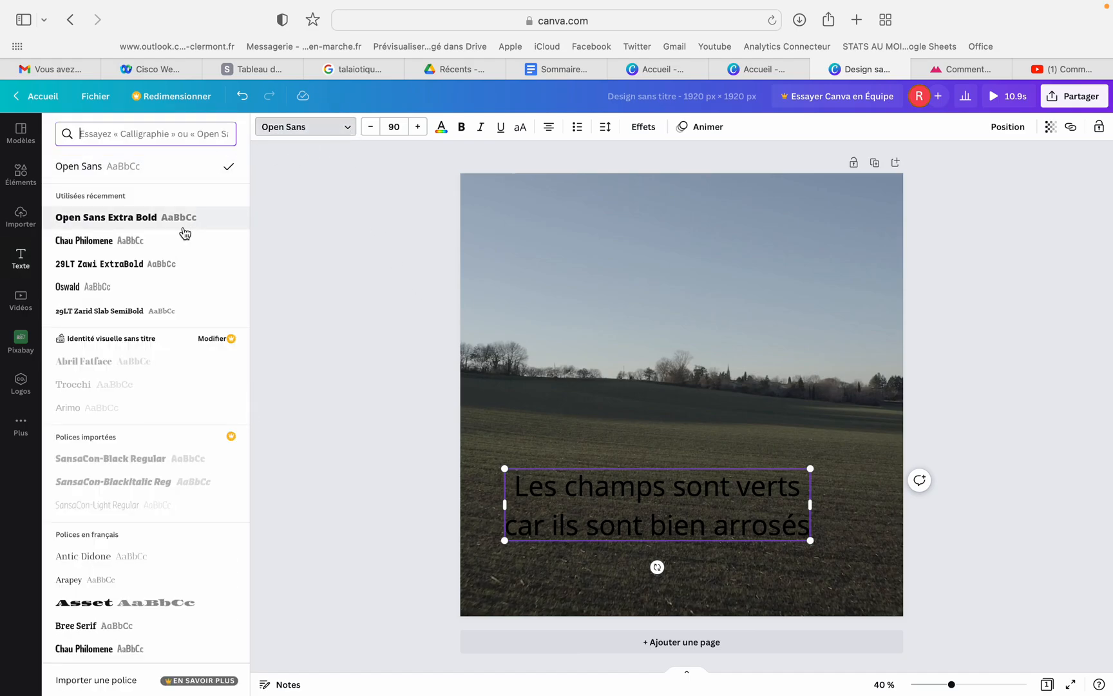
pyautogui.click(134, 221)
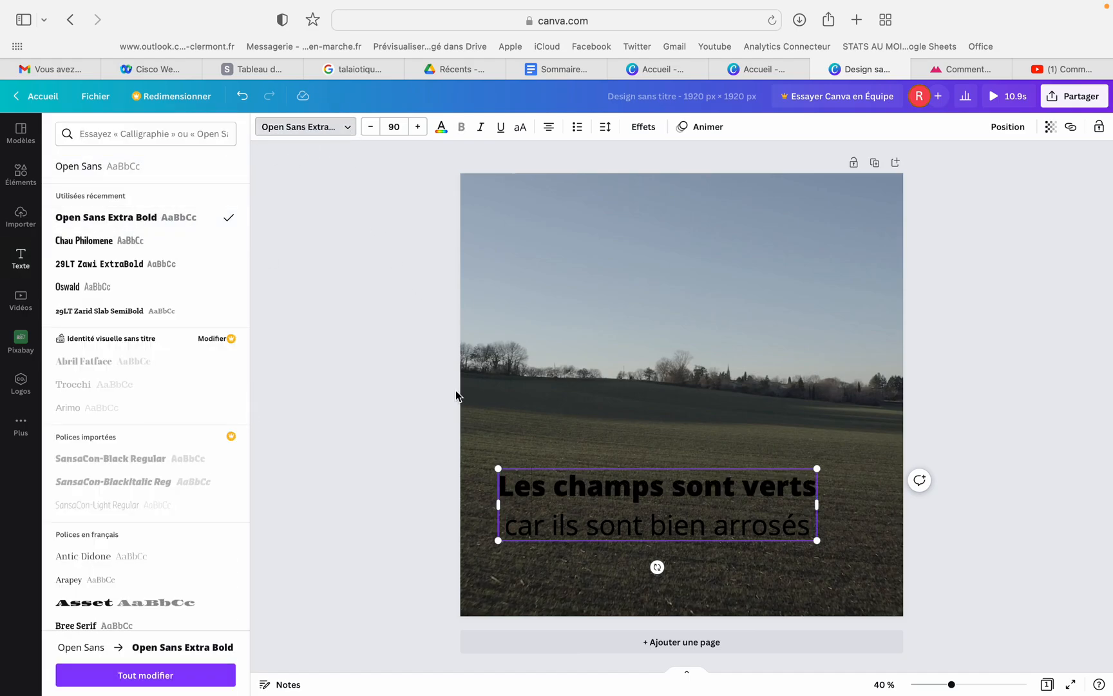
pyautogui.tripleClick(596, 512)
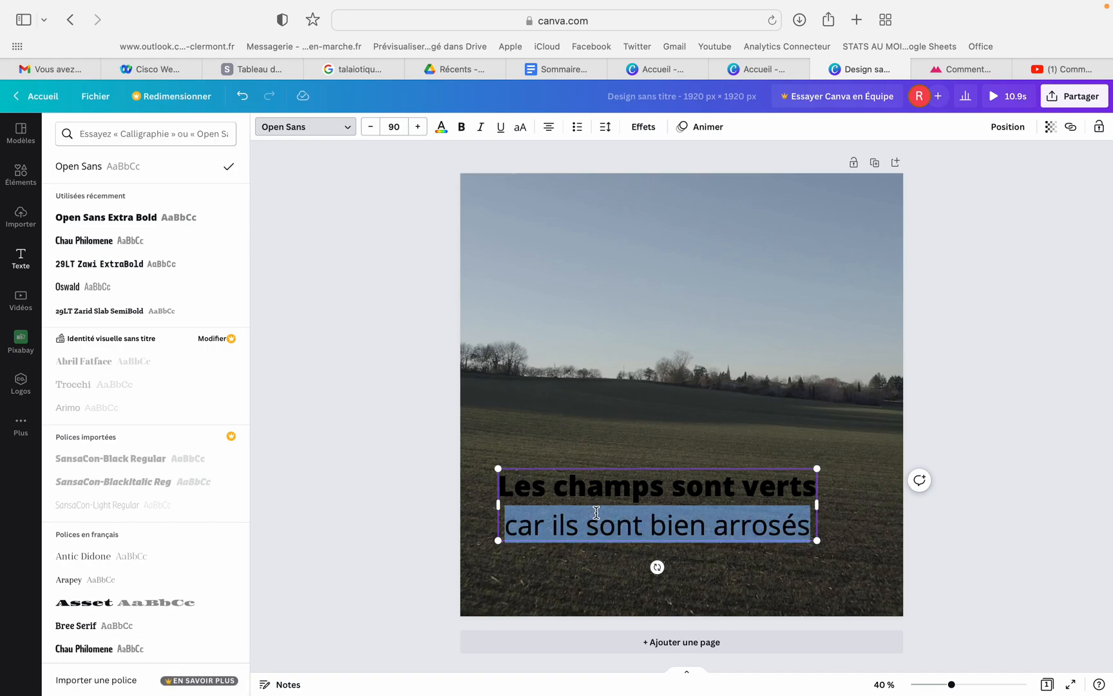
pyautogui.press('super+a')
pyautogui.click(84, 221)
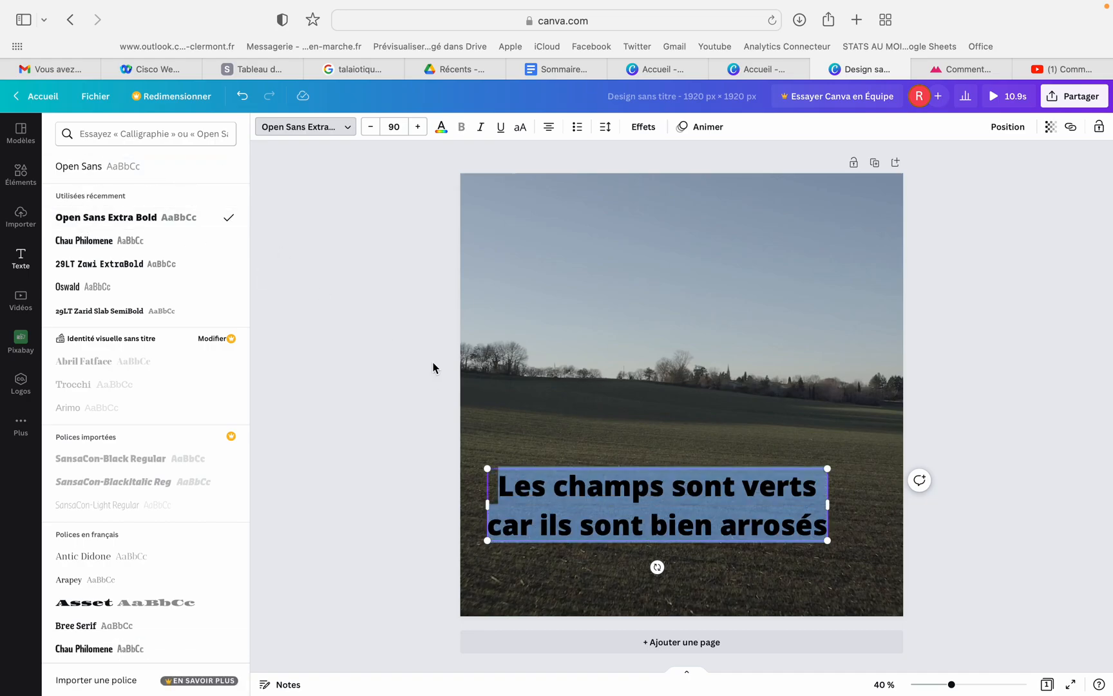
# Left-align the subtitle and set its letter spacing to 20
pyautogui.click(549, 129)
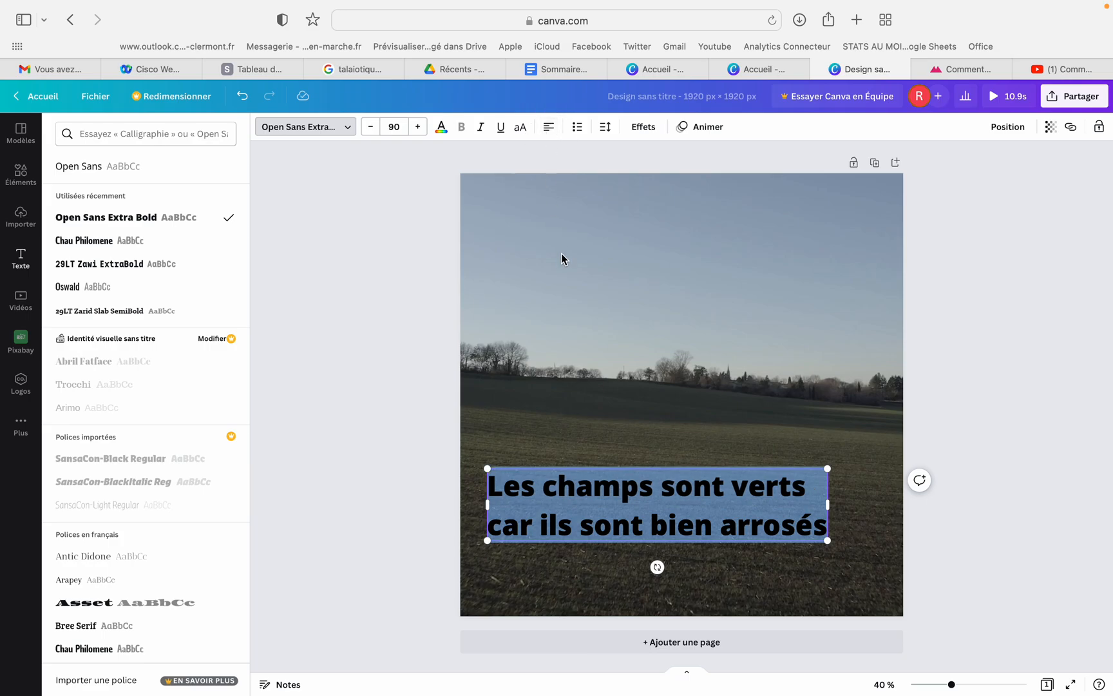
pyautogui.click(605, 127)
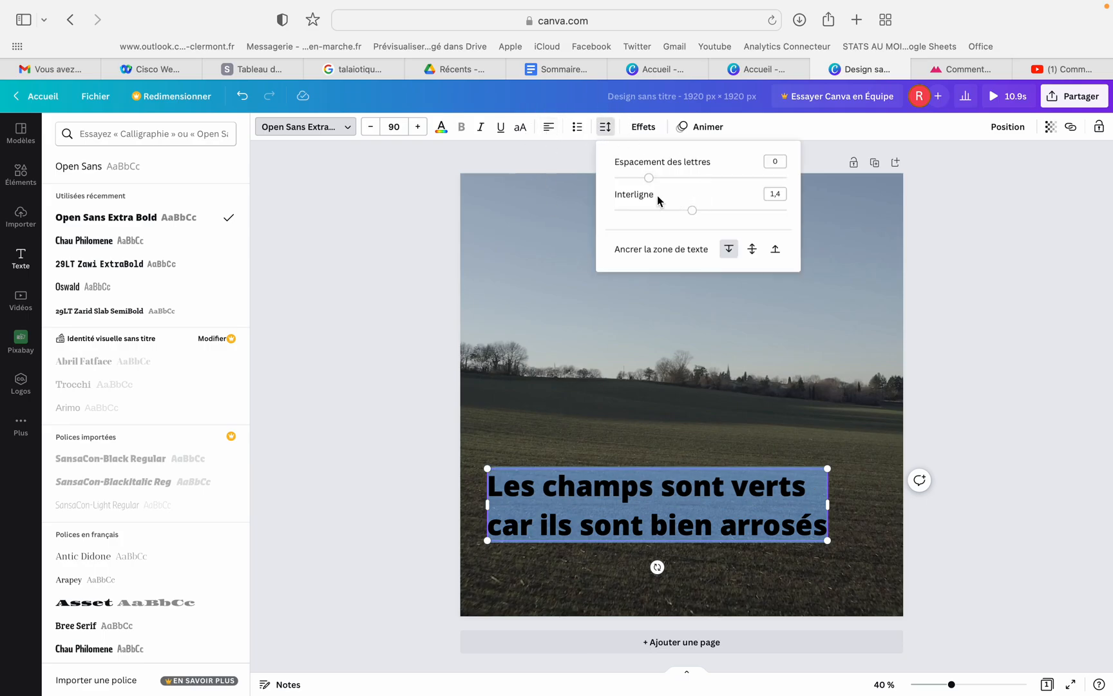
pyautogui.moveTo(690, 211); pyautogui.dragTo(653, 181)
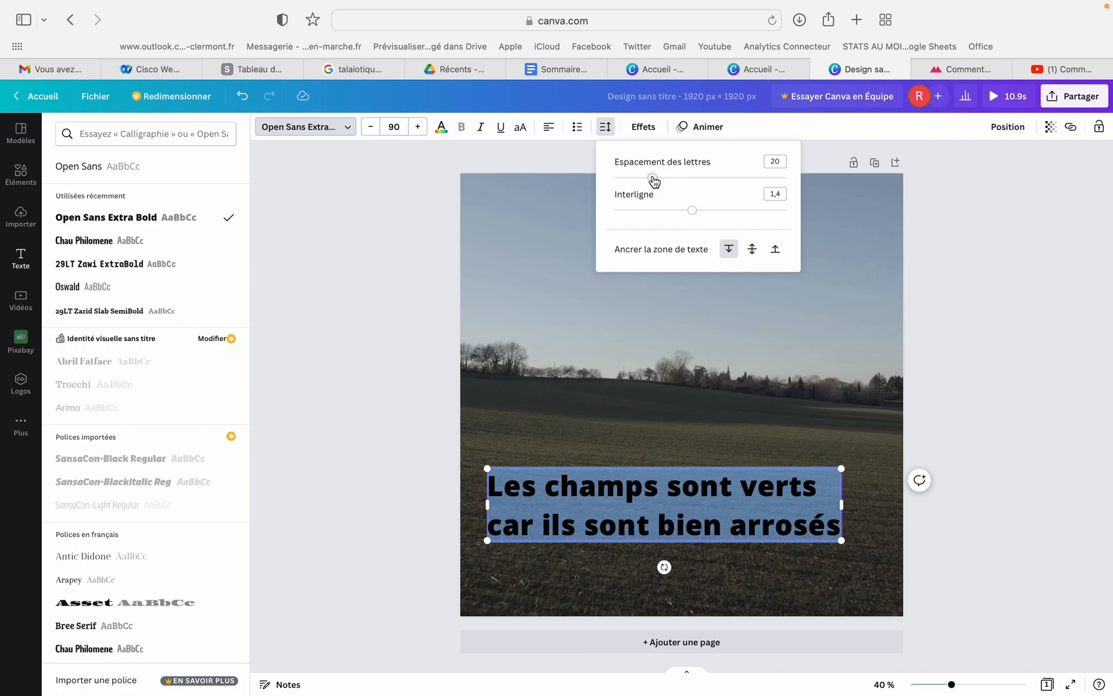
pyautogui.click(426, 192)
pyautogui.click(466, 551)
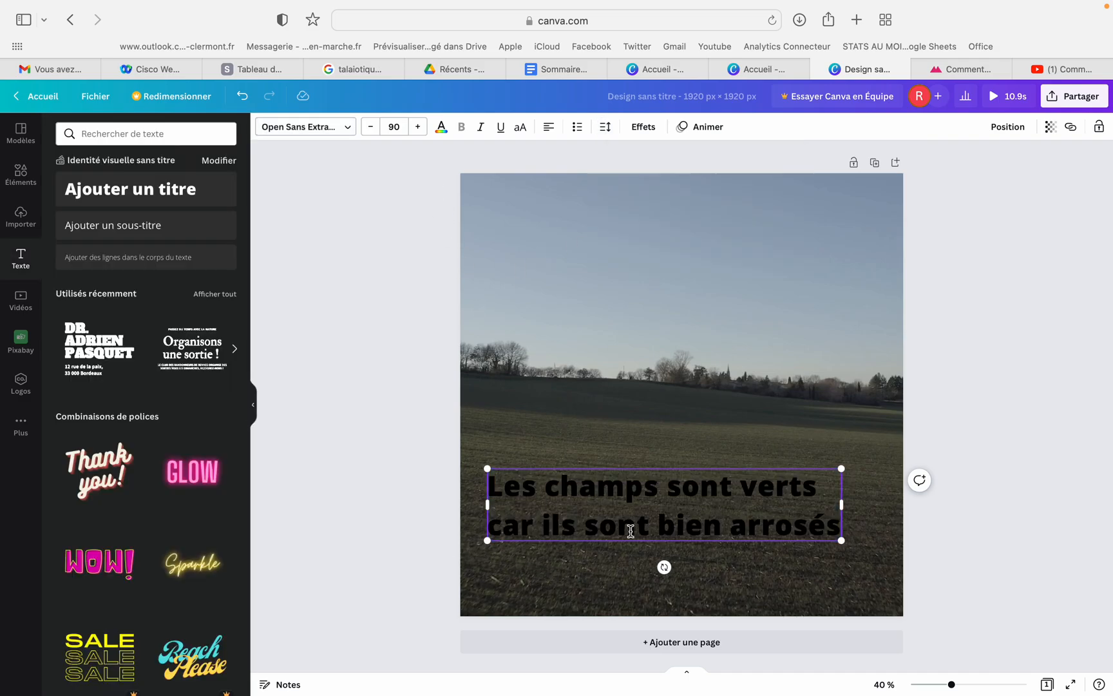
pyautogui.click(422, 505)
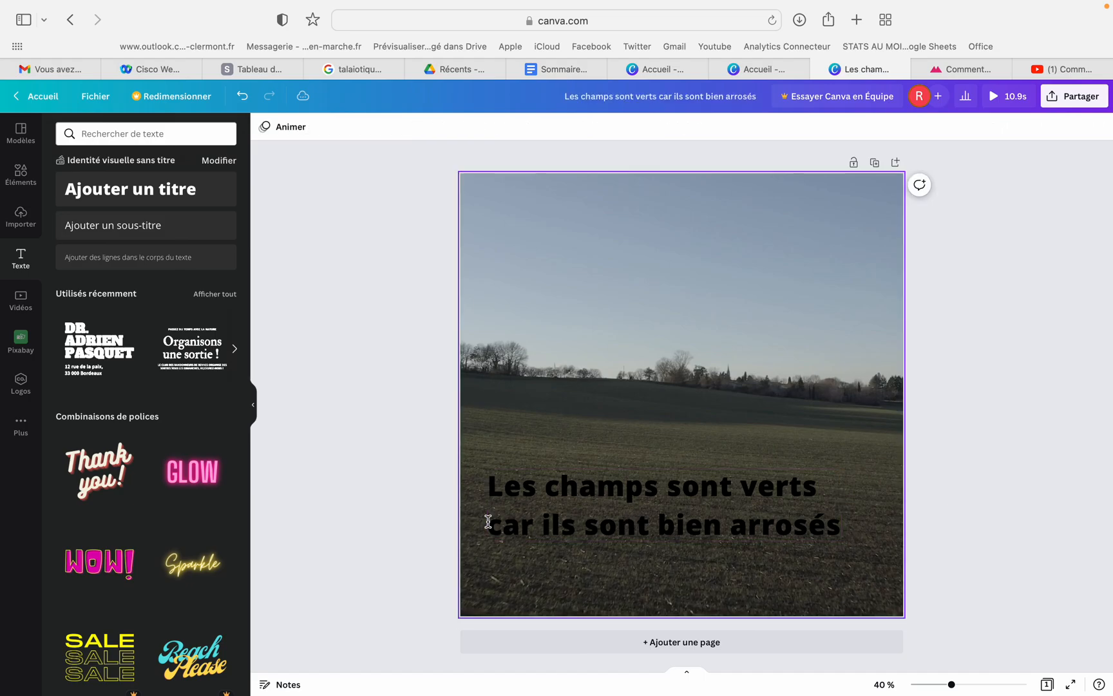
# Change the subtitle's text colour to white
pyautogui.click(540, 511)
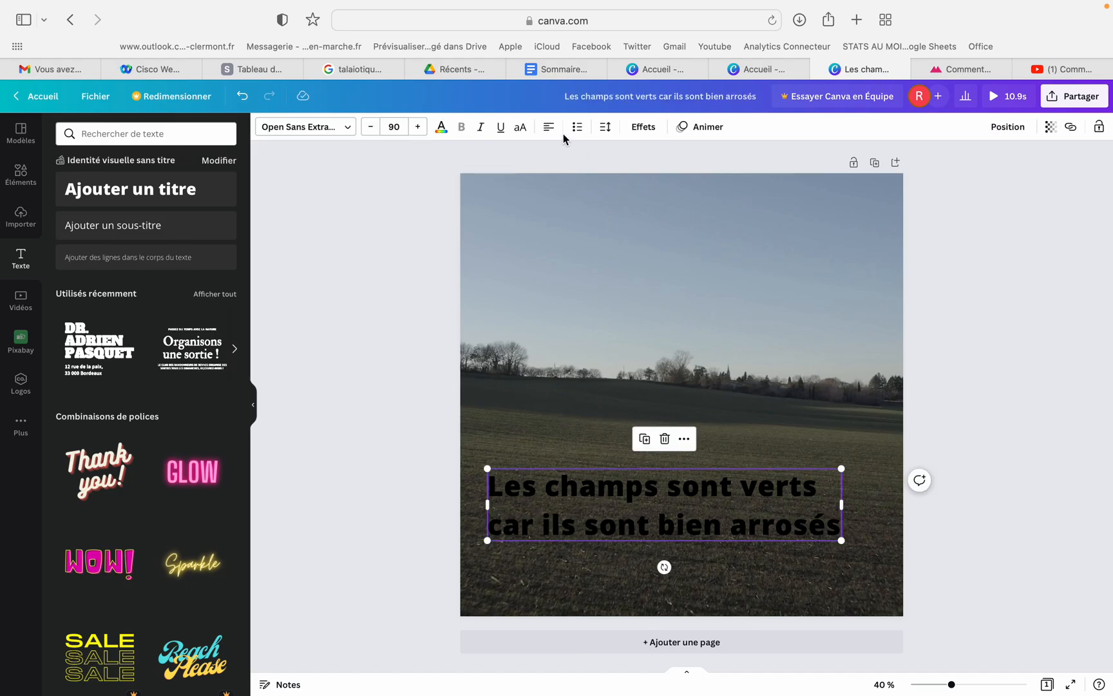
pyautogui.click(441, 127)
pyautogui.click(232, 319)
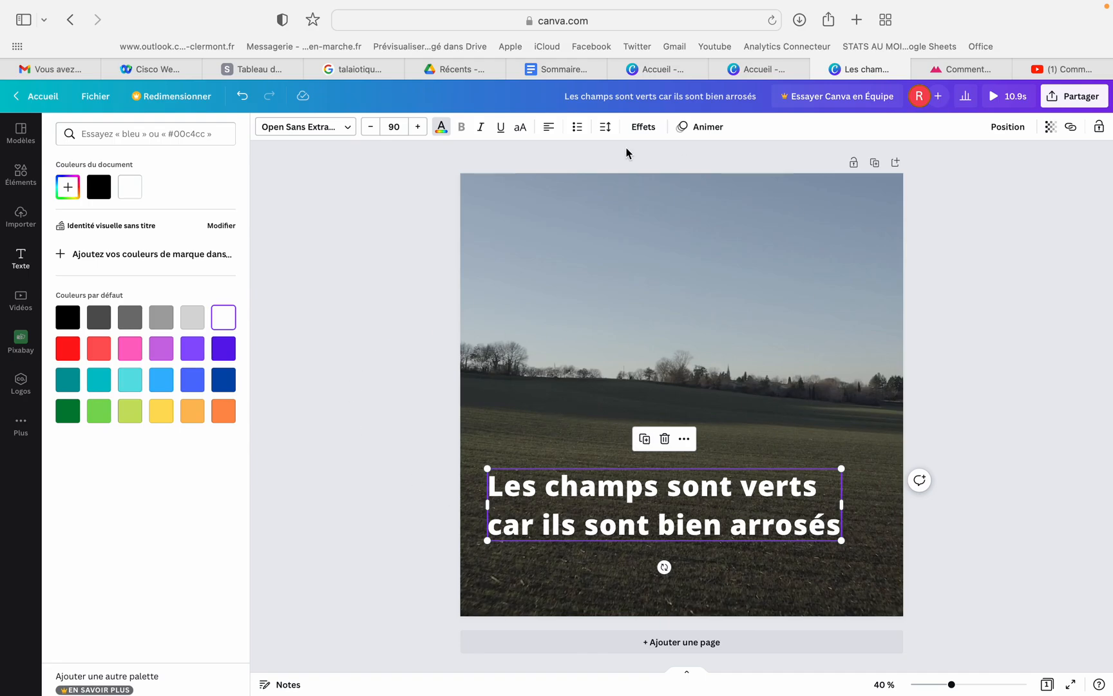
pyautogui.press('Escape')
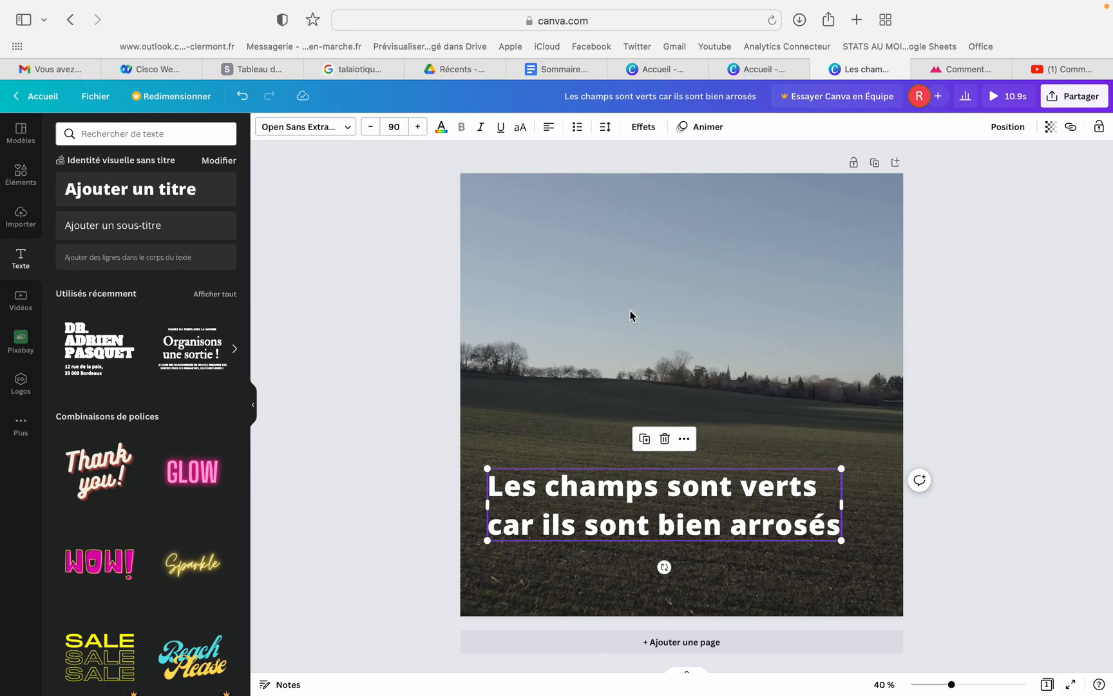
# Apply the Arrière-plan text effect to the subtitle
pyautogui.click(643, 129)
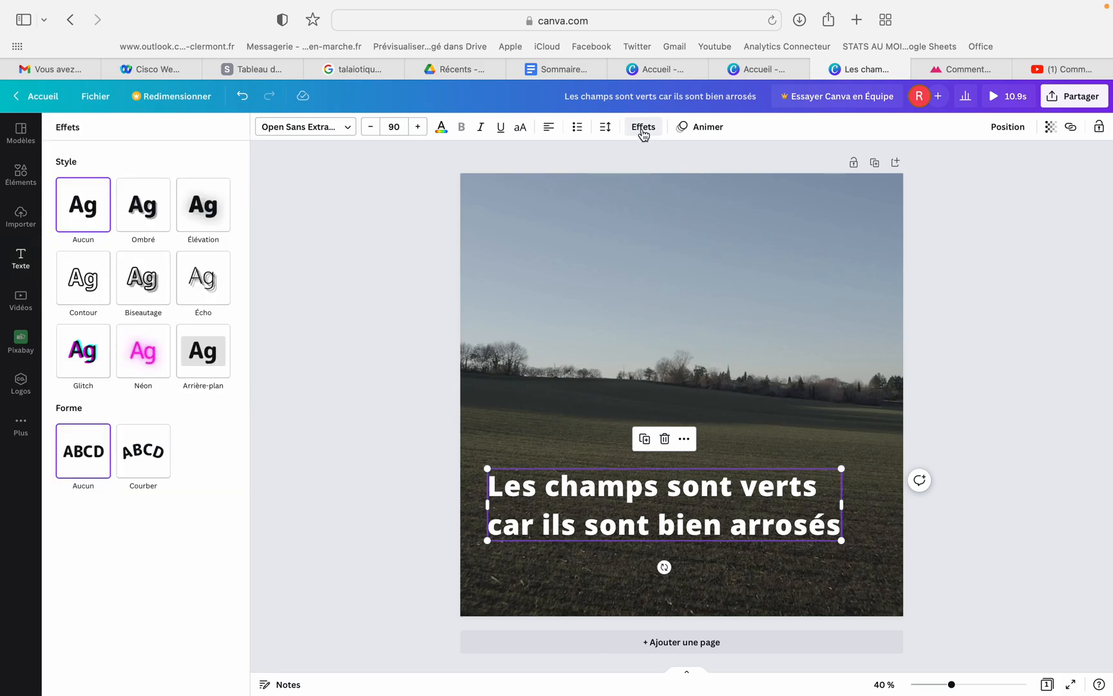
pyautogui.click(199, 364)
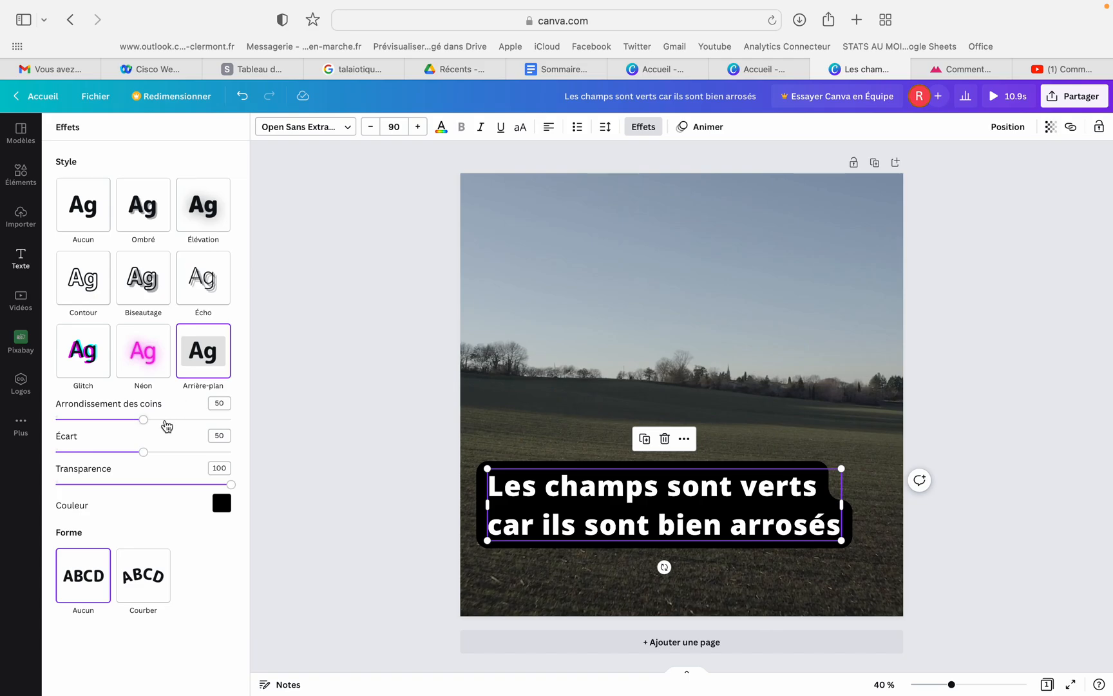
# Set the subtitle background's corner rounding to 48, its spread to 44 and its colour to yellow #FAC904
pyautogui.moveTo(145, 422); pyautogui.dragTo(134, 454)
pyautogui.moveTo(232, 491); pyautogui.dragTo(255, 481)
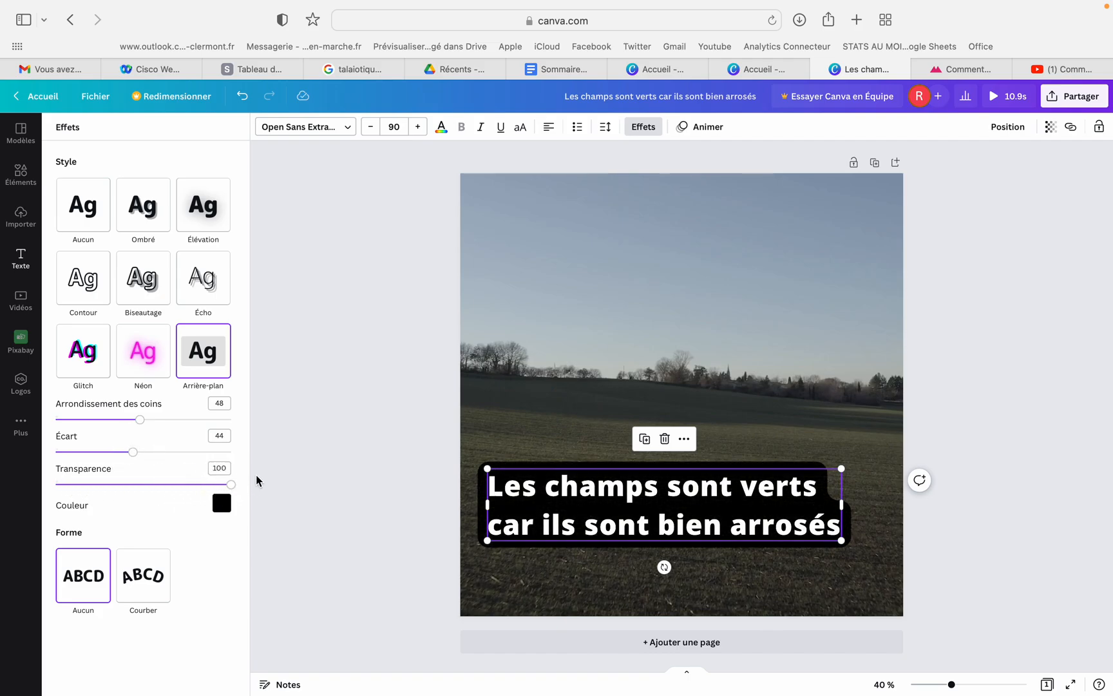
pyautogui.click(222, 505)
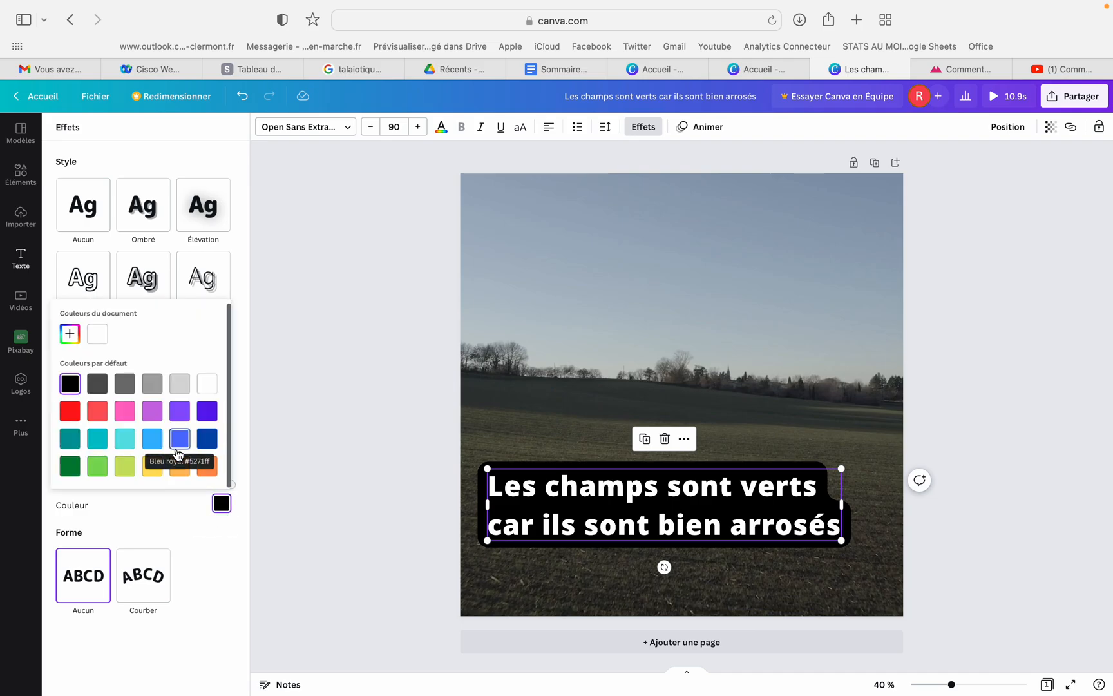
pyautogui.click(151, 471)
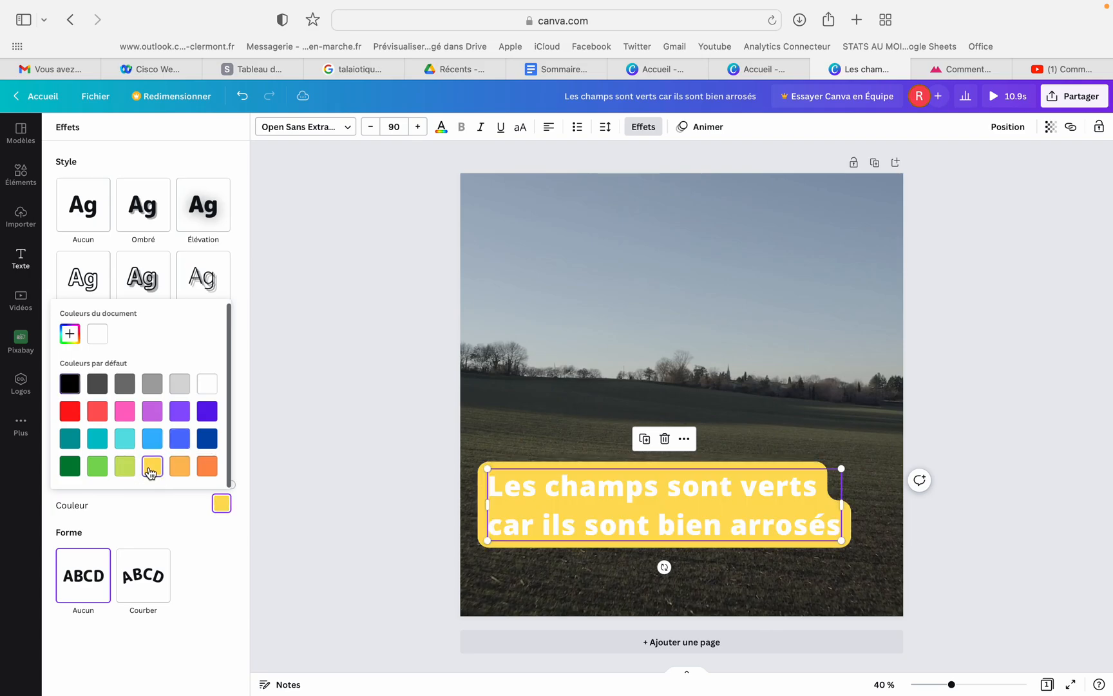
pyautogui.click(71, 336)
pyautogui.moveTo(163, 365); pyautogui.dragTo(197, 361)
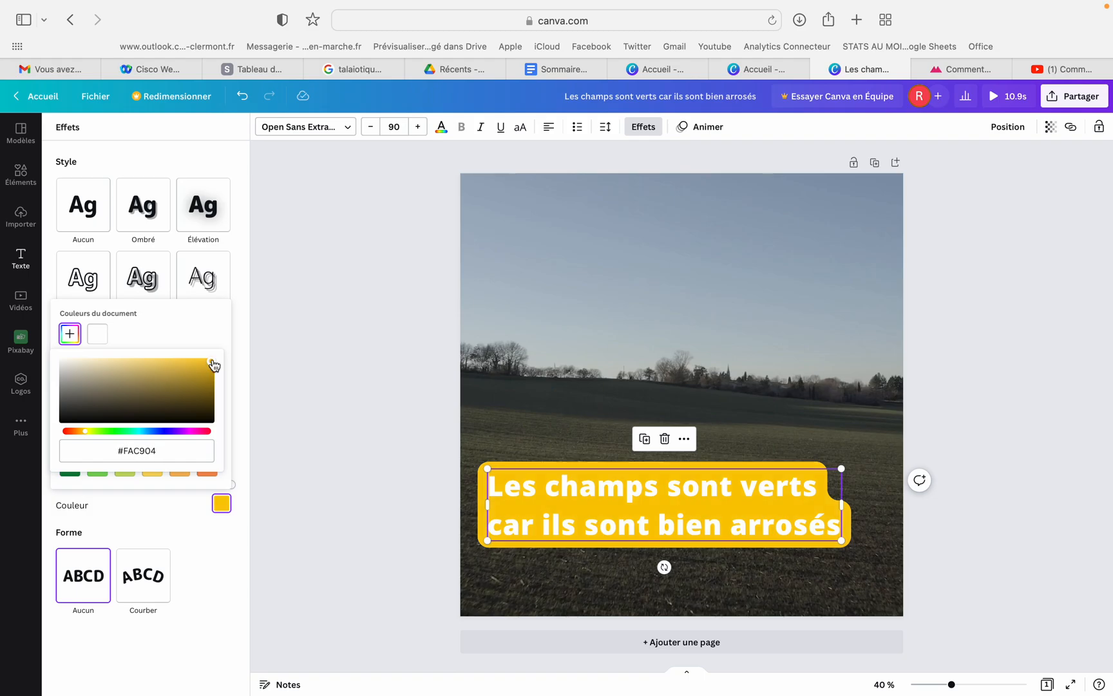
pyautogui.click(200, 548)
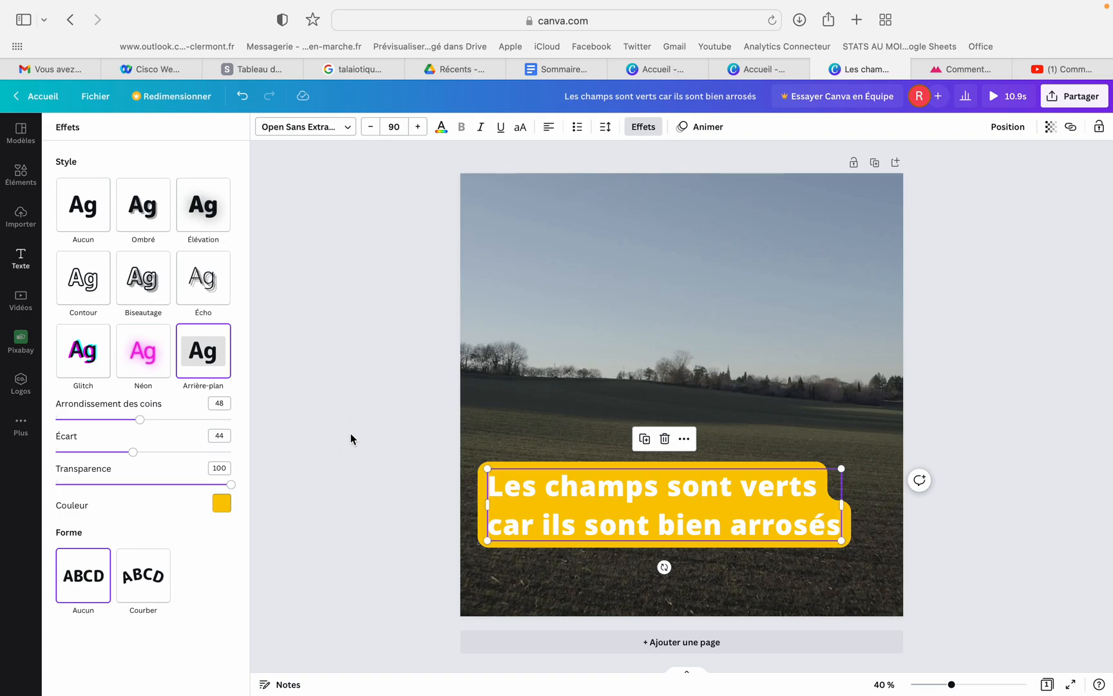
pyautogui.click(361, 413)
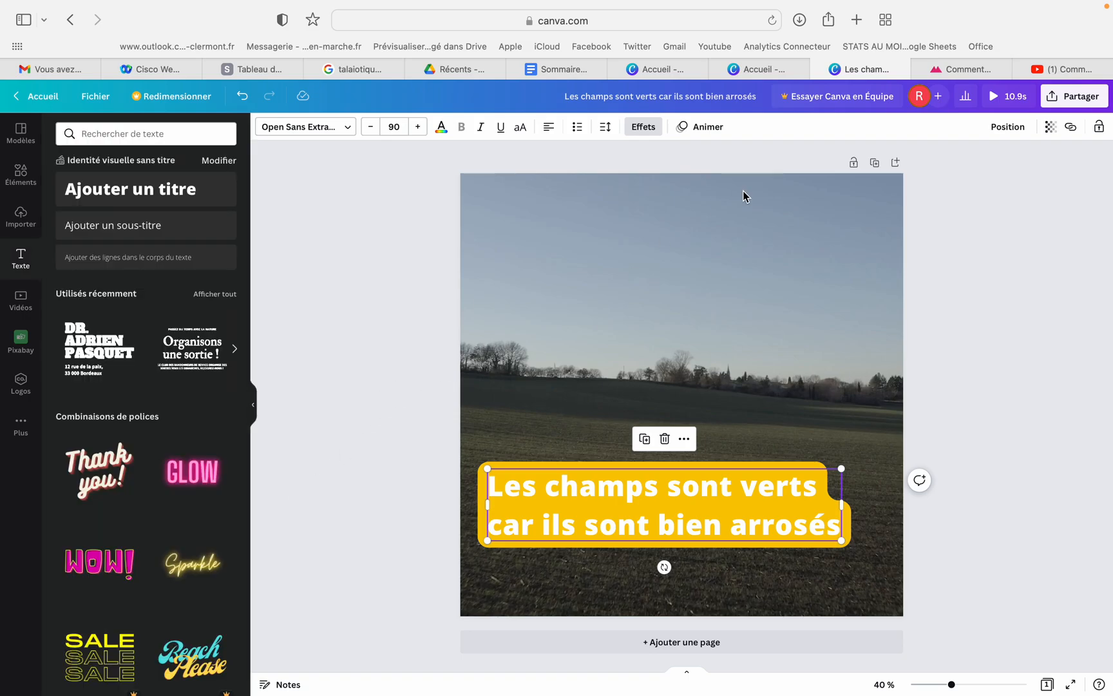
# Preview the video with the yellow subtitle background
pyautogui.click(1000, 97)
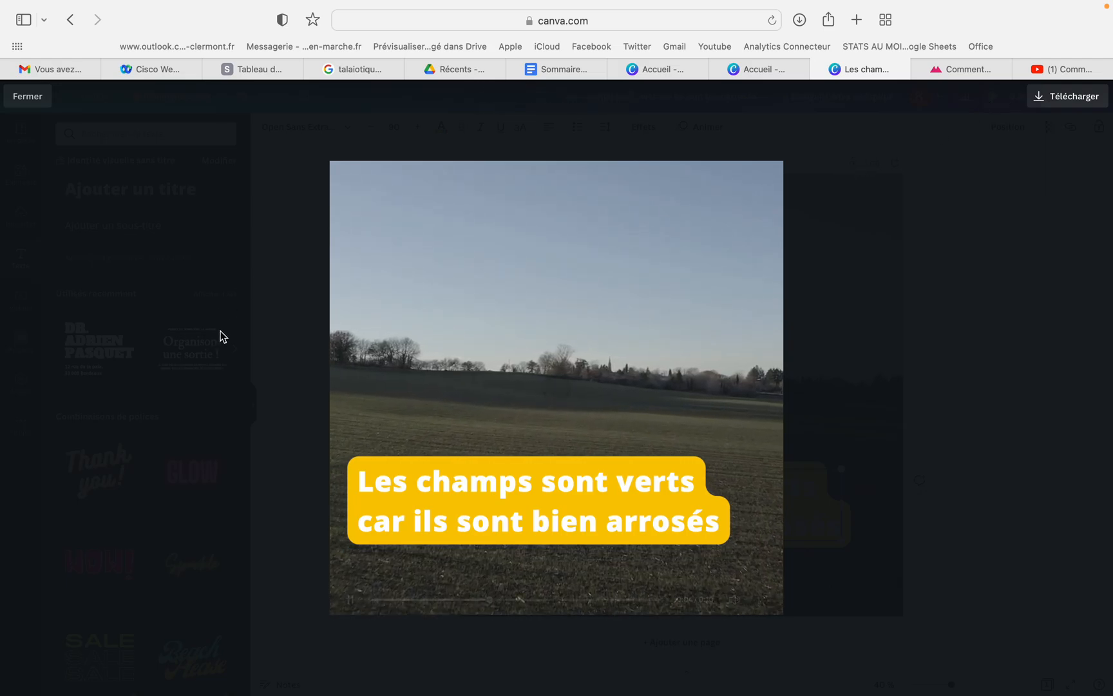
pyautogui.click(27, 96)
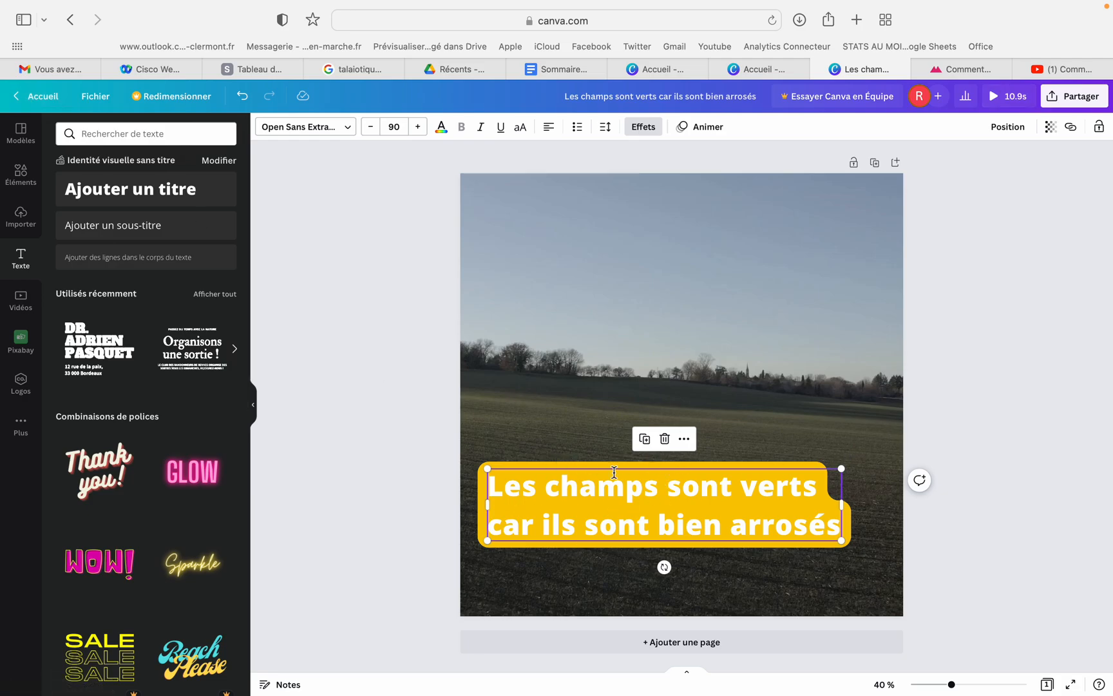
# Try the basic text animations Lever, Balayage, Fondu, Coup d'éponge and Tectonique on the subtitle
pyautogui.click(708, 132)
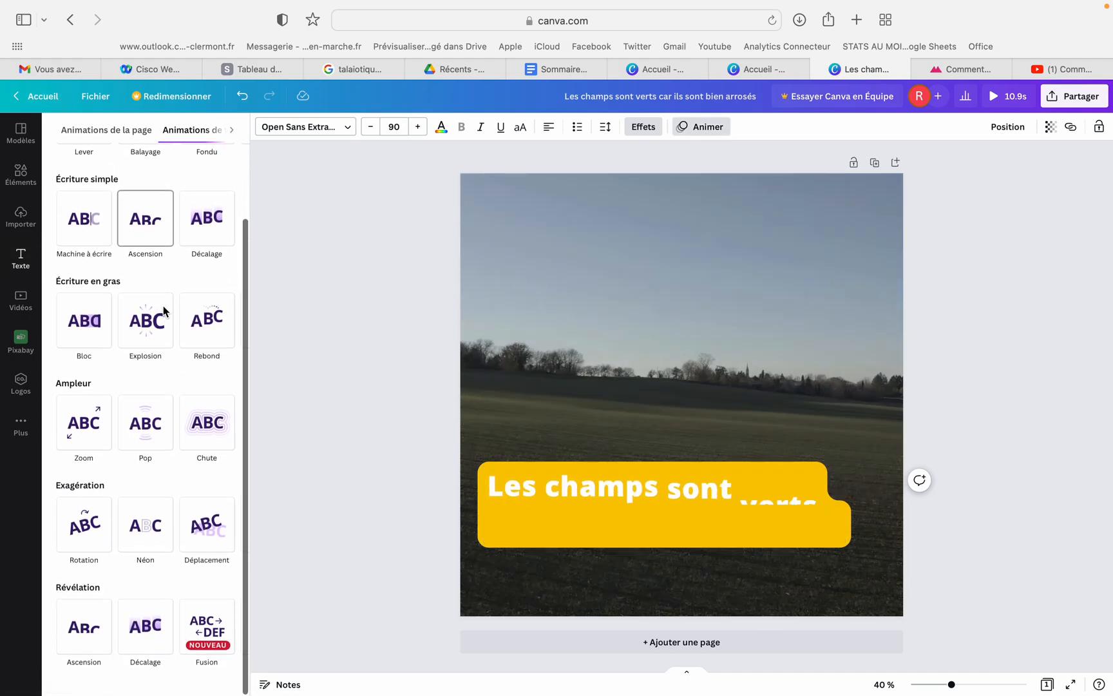
pyautogui.click(86, 229)
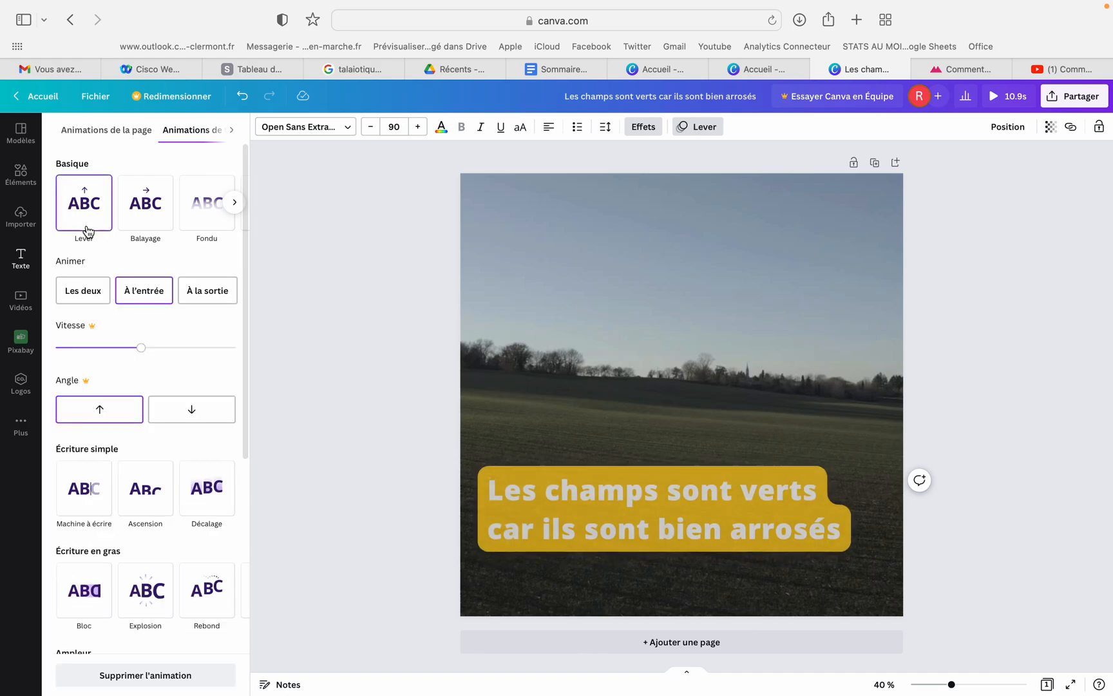
pyautogui.click(138, 233)
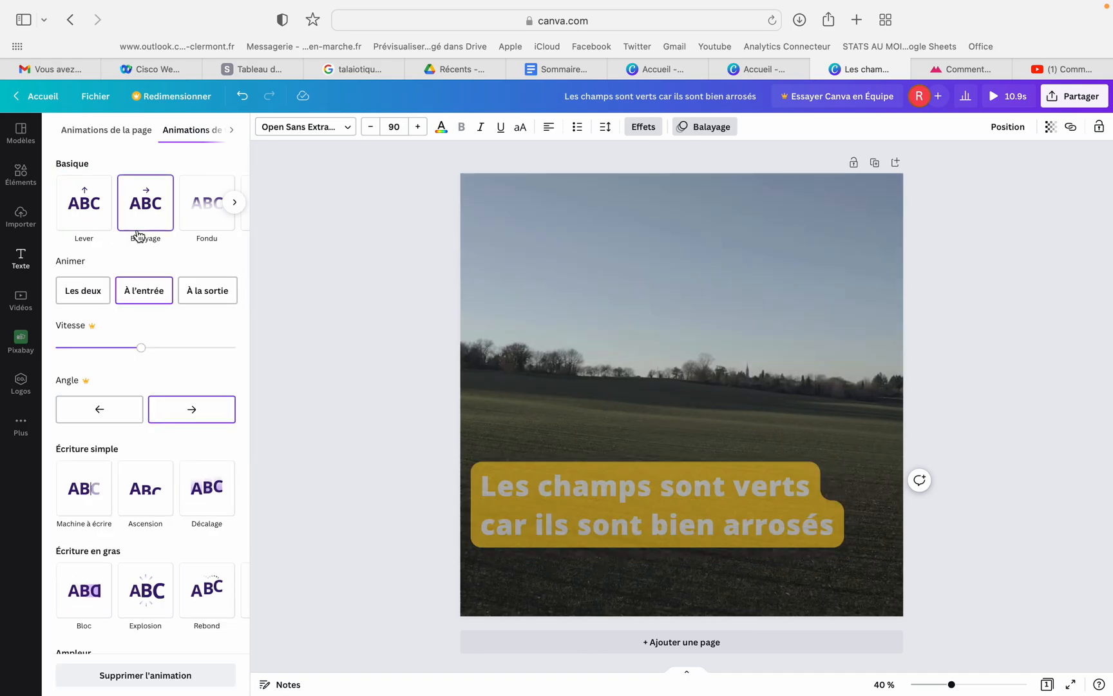
pyautogui.click(201, 228)
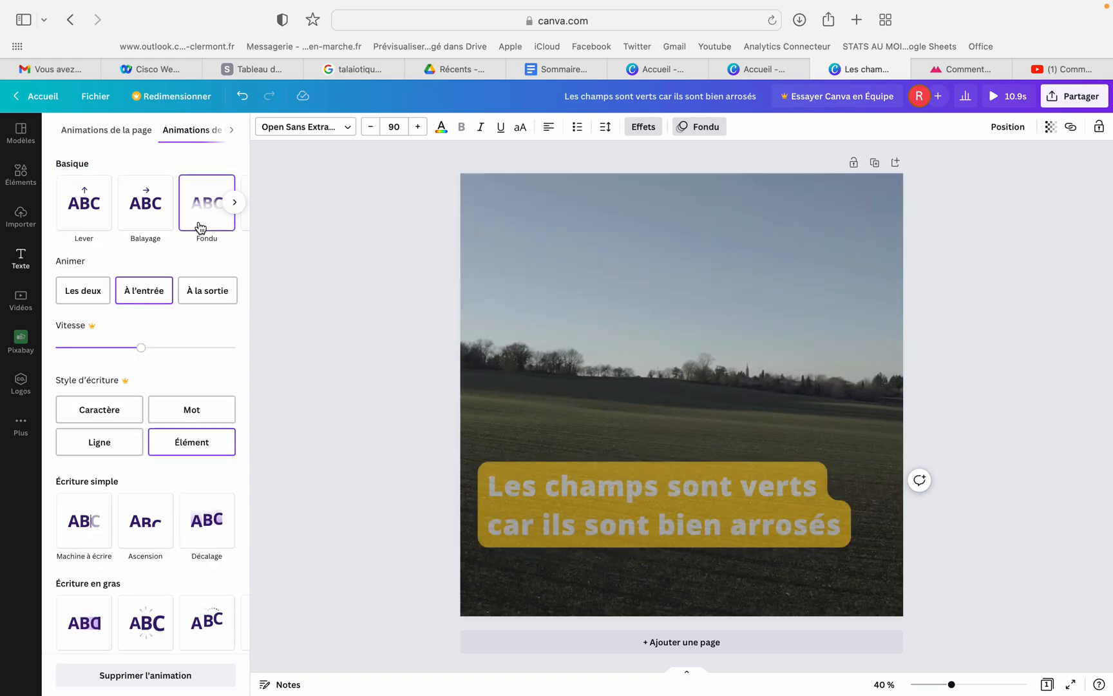
pyautogui.click(234, 202)
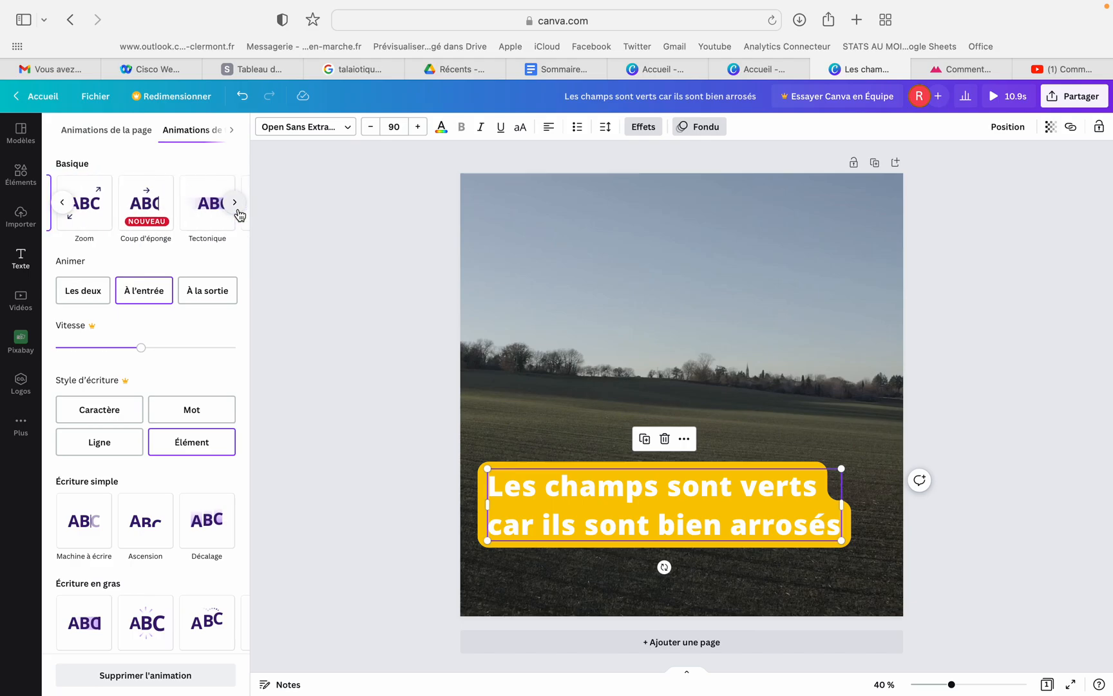
pyautogui.click(161, 213)
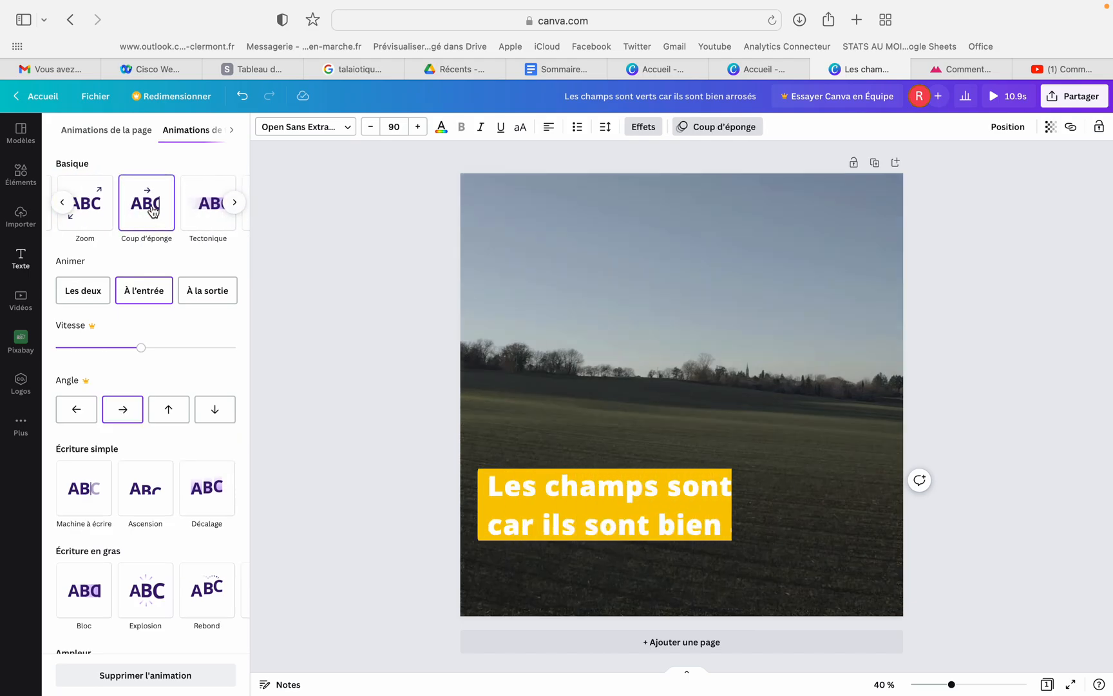
pyautogui.click(201, 221)
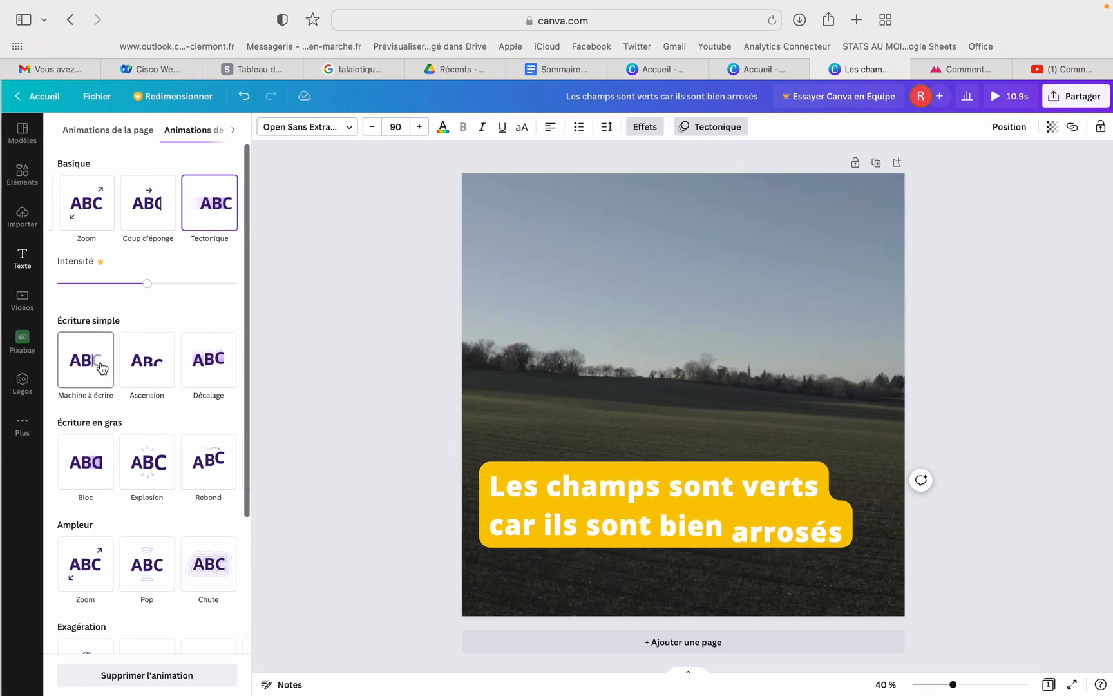
# Try the writing animations Machine à écrire, Ascension, Explosion, Bloc and Rebond on the subtitle
pyautogui.click(103, 366)
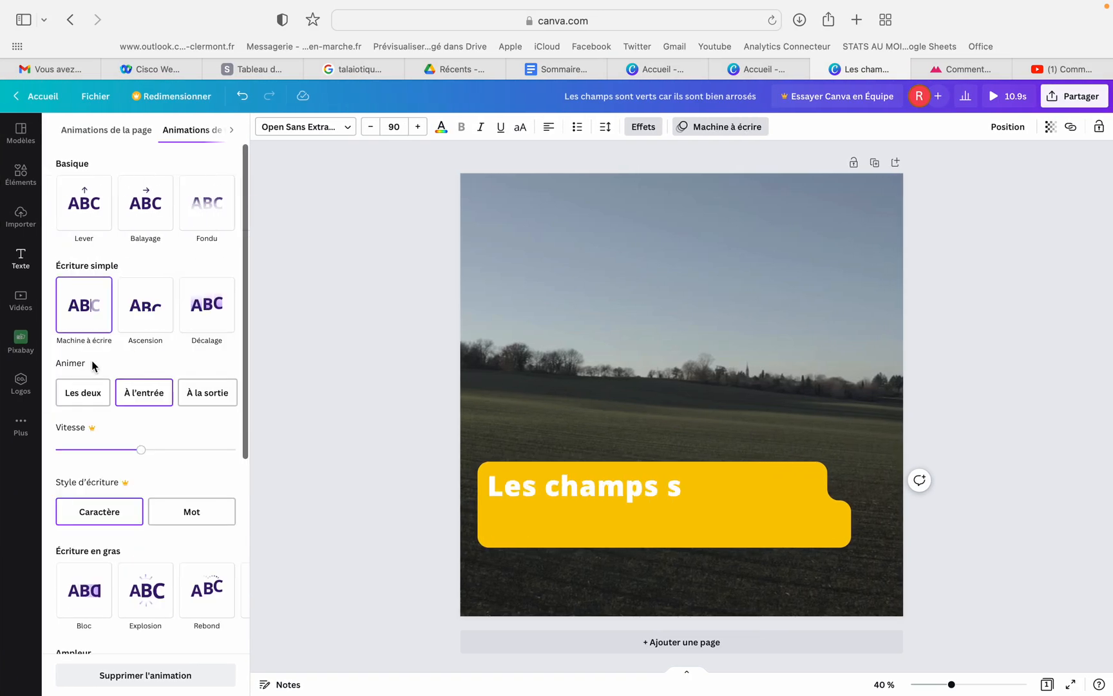
pyautogui.click(149, 318)
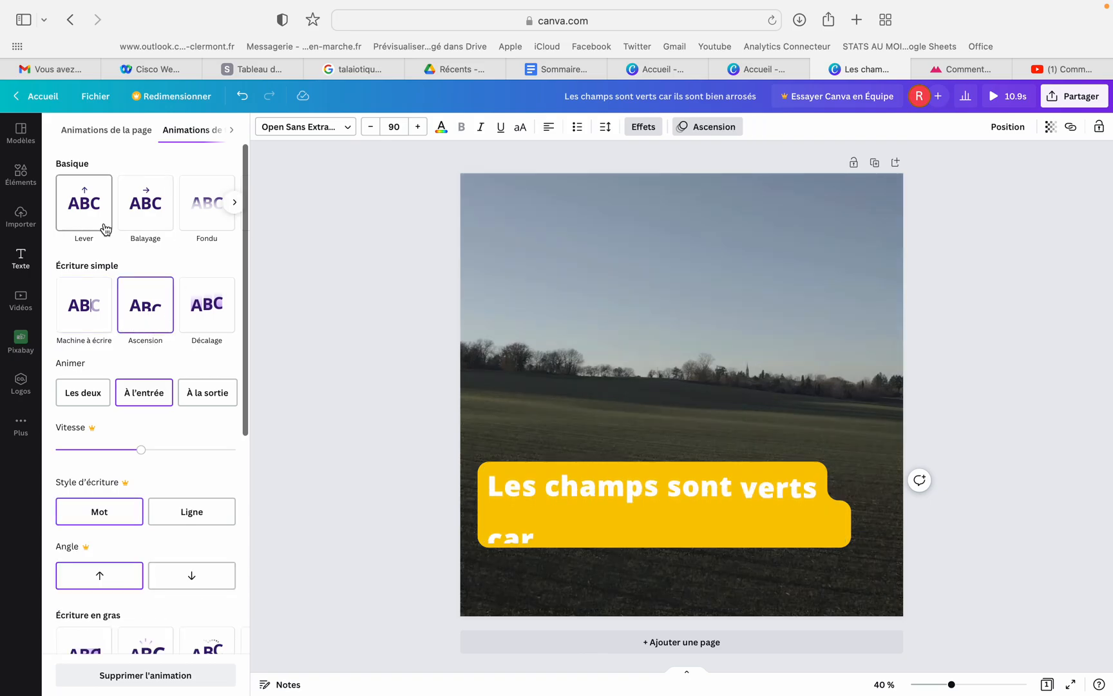
pyautogui.scroll(-5, 105, 228)
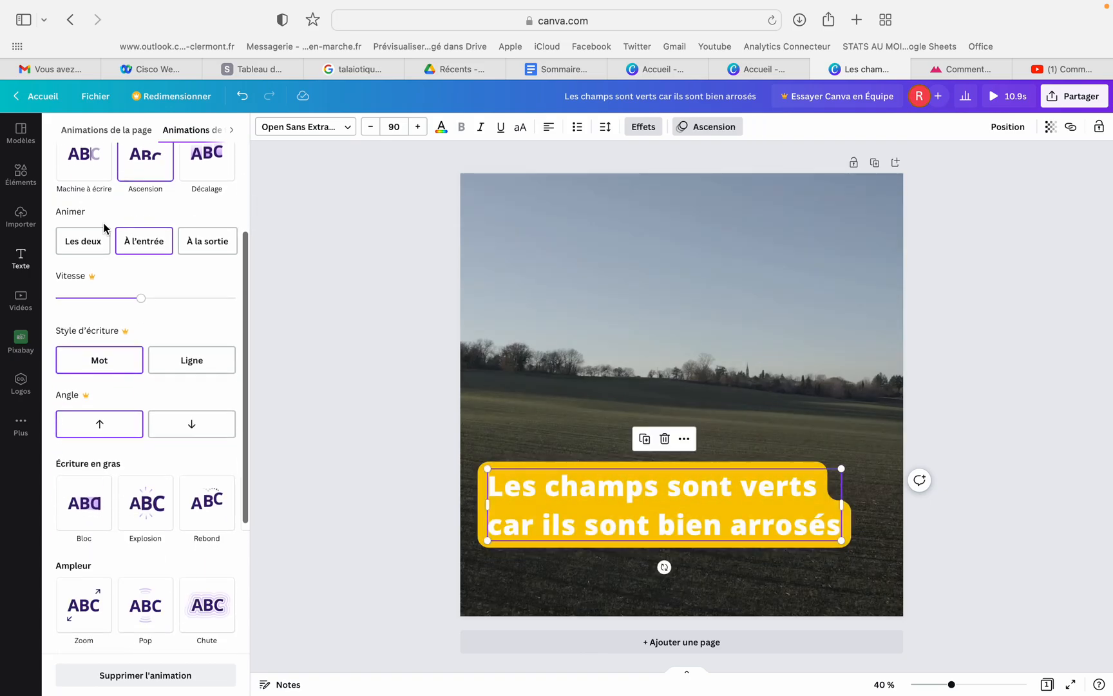
pyautogui.click(147, 420)
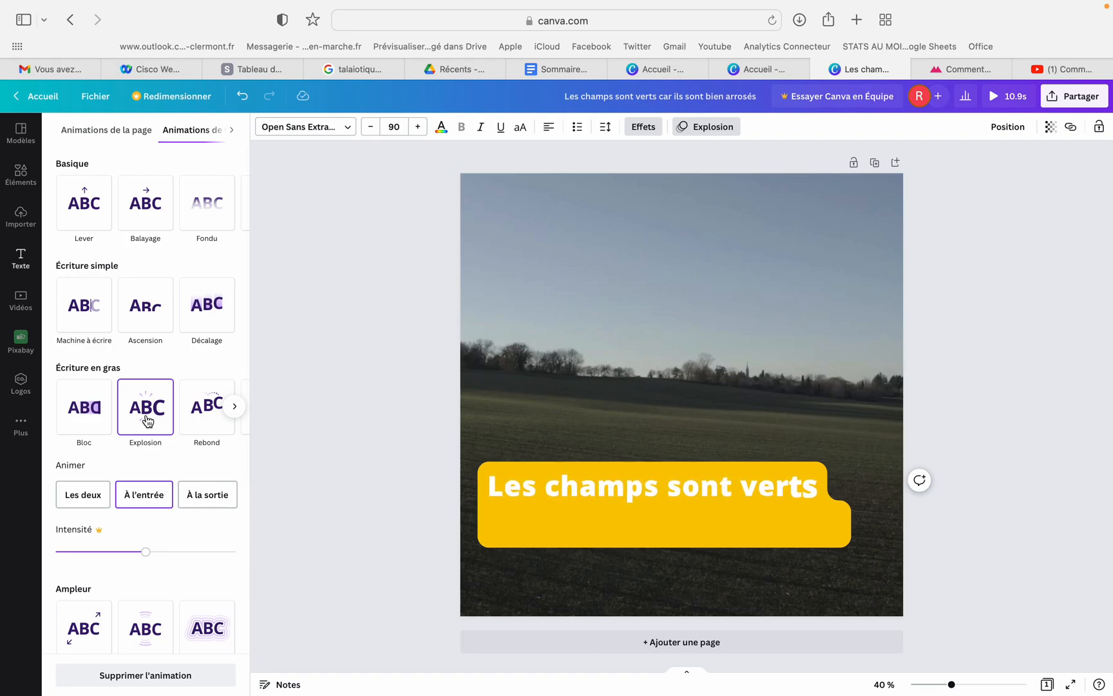
pyautogui.click(91, 425)
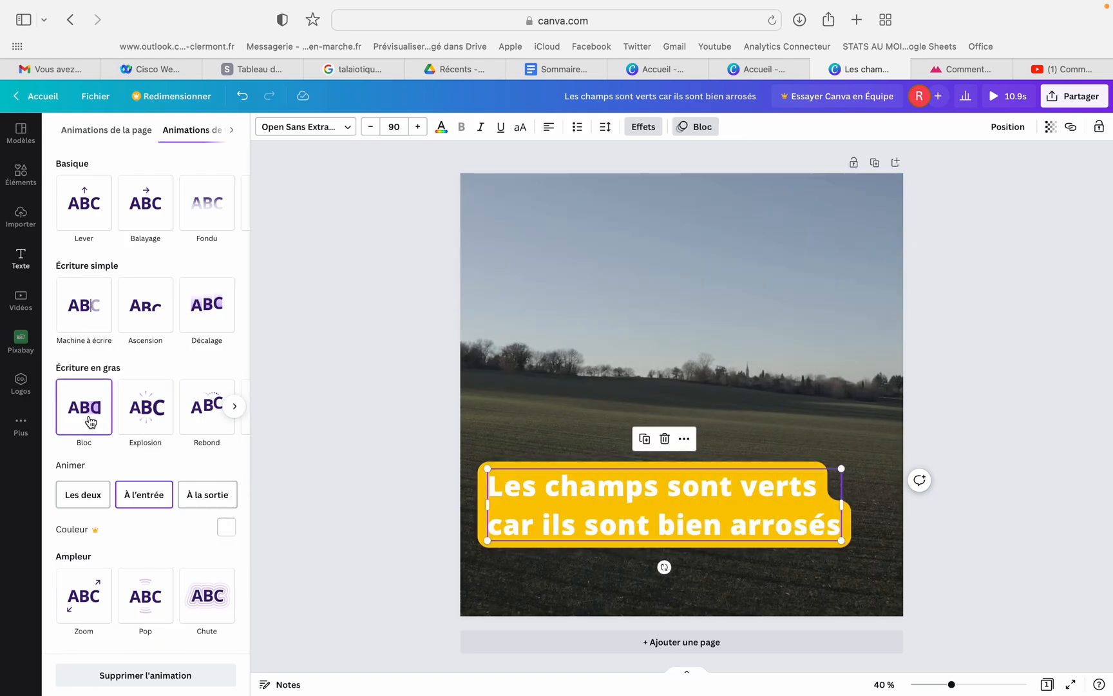
pyautogui.click(205, 418)
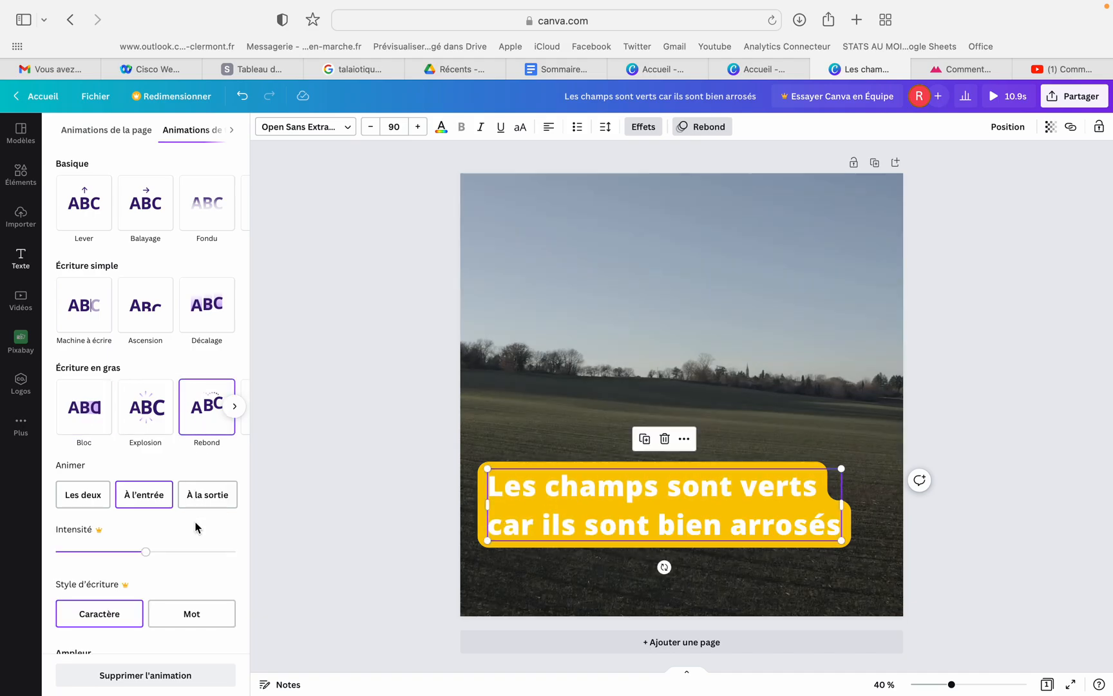
# Try the Zoom and Pop scale animations on the subtitle and look through the remaining animation styles
pyautogui.scroll(-3, 196, 524)
pyautogui.click(92, 520)
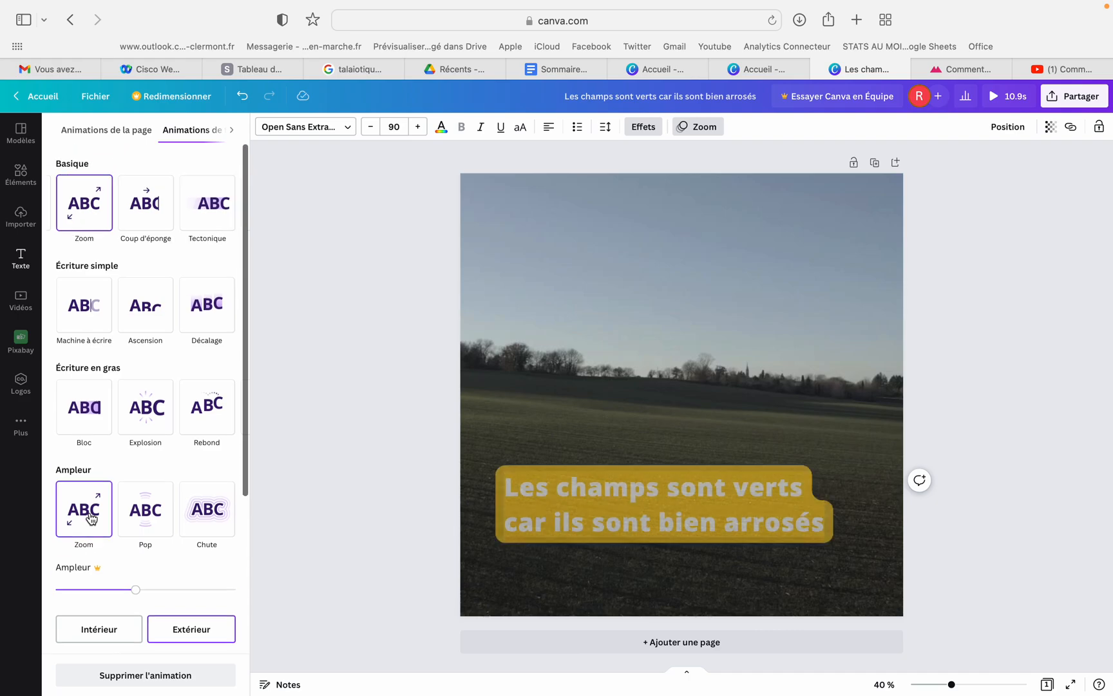
pyautogui.click(146, 520)
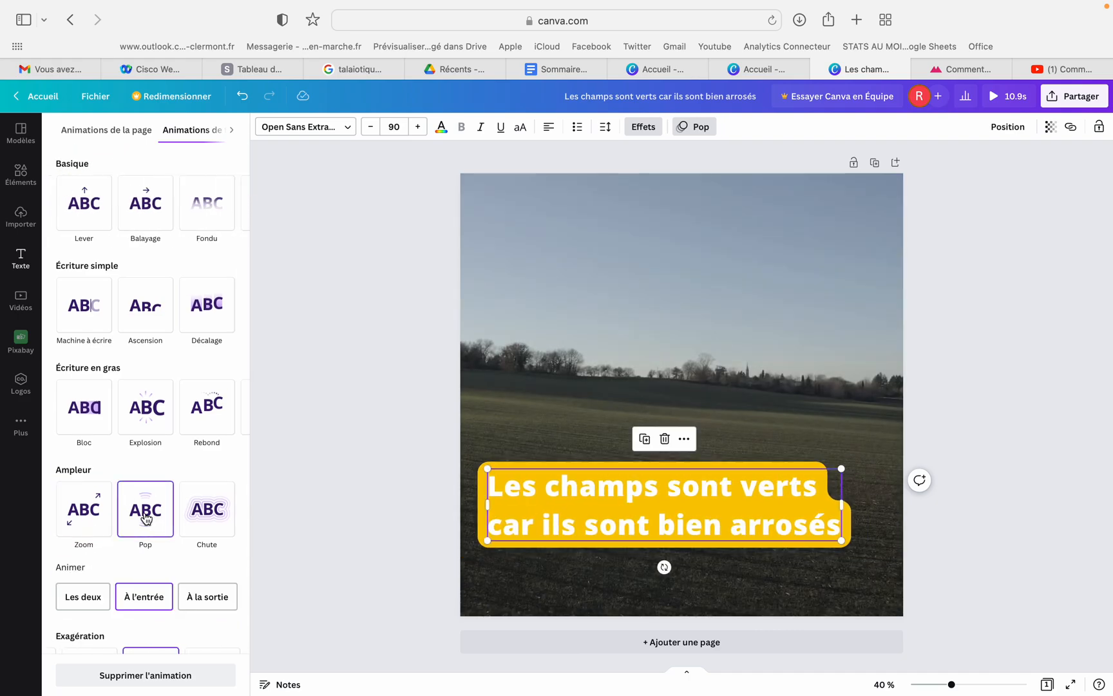
pyautogui.scroll(-4, 149, 544)
pyautogui.scroll(5, 152, 547)
pyautogui.scroll(-1, 152, 546)
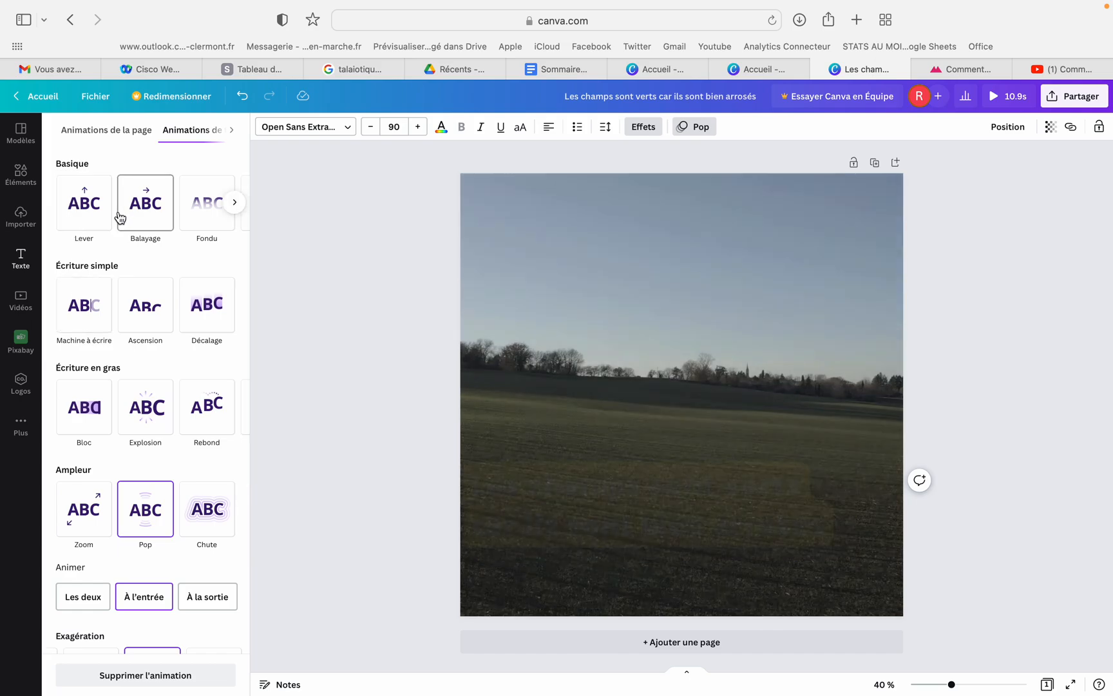
# Apply the Balayage text animation to the subtitle on entrance and preview the video
pyautogui.click(146, 216)
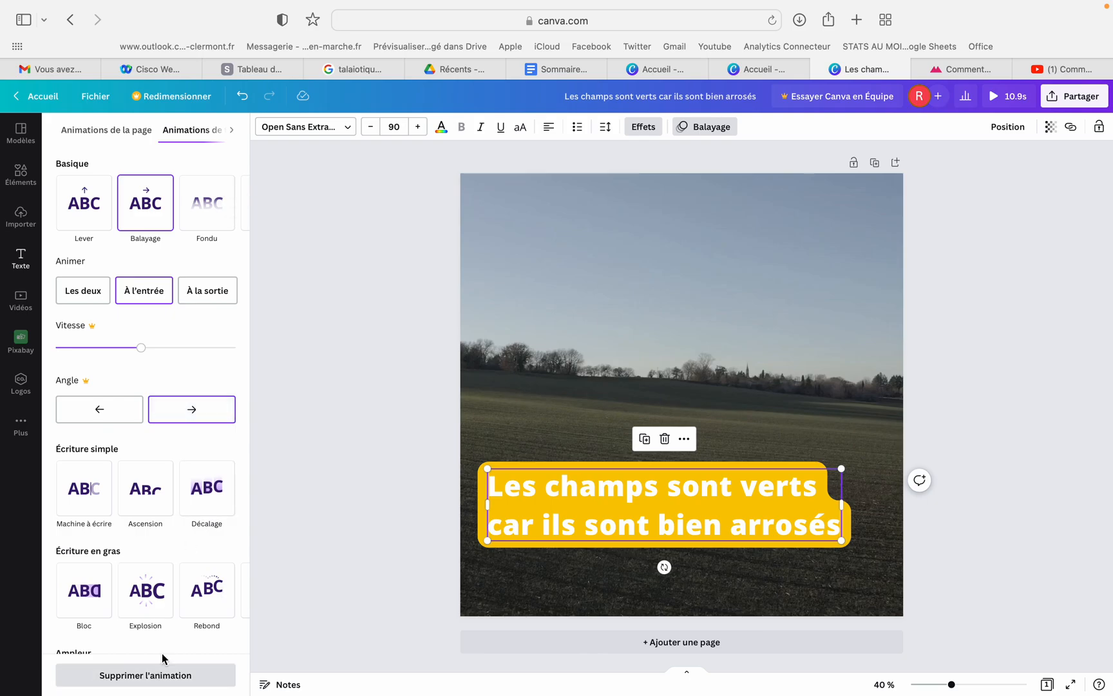
pyautogui.click(320, 381)
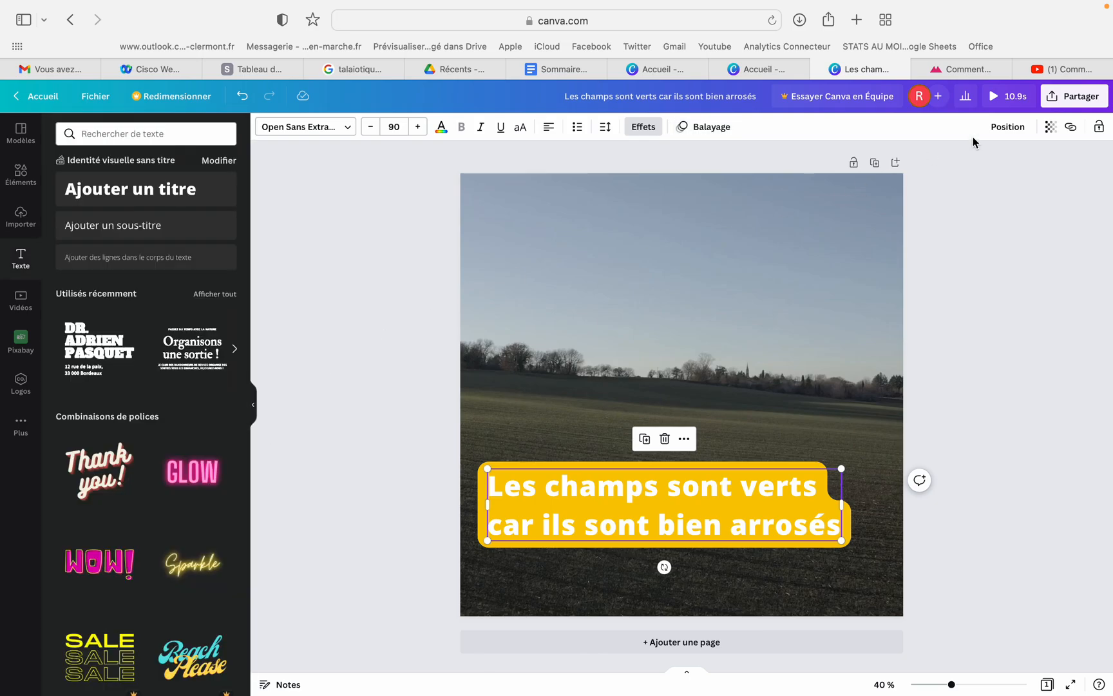
pyautogui.click(1006, 100)
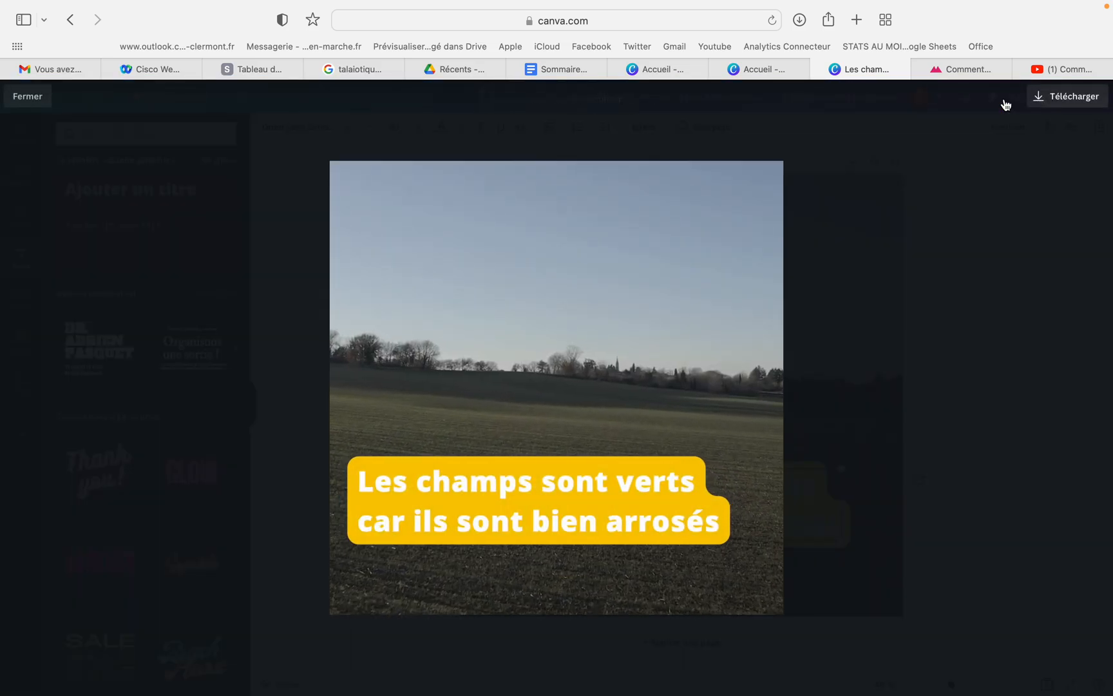
pyautogui.click(28, 96)
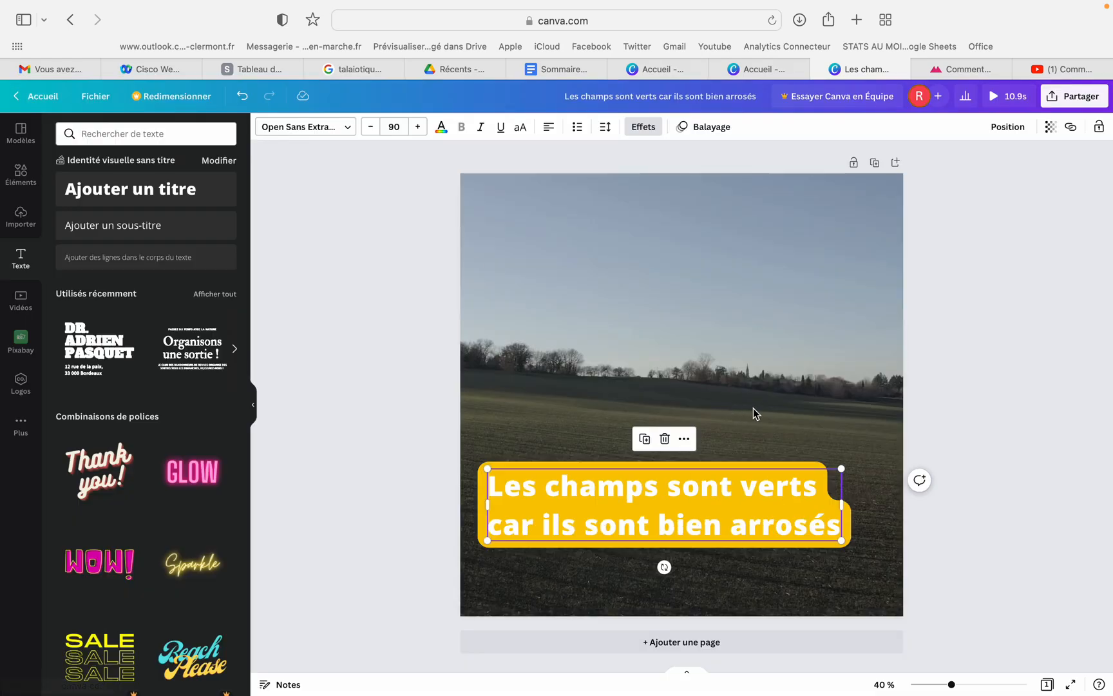
# Add a blank page ahead of the field page and fill it with the recently used white horses clip
pyautogui.click(715, 645)
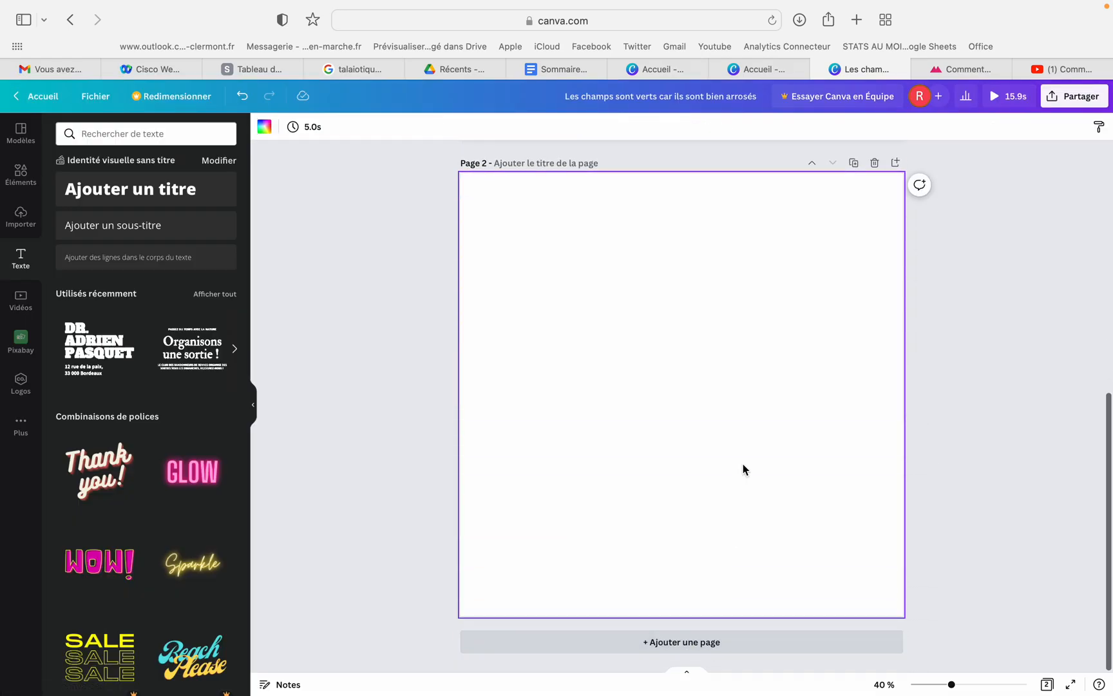
pyautogui.click(813, 165)
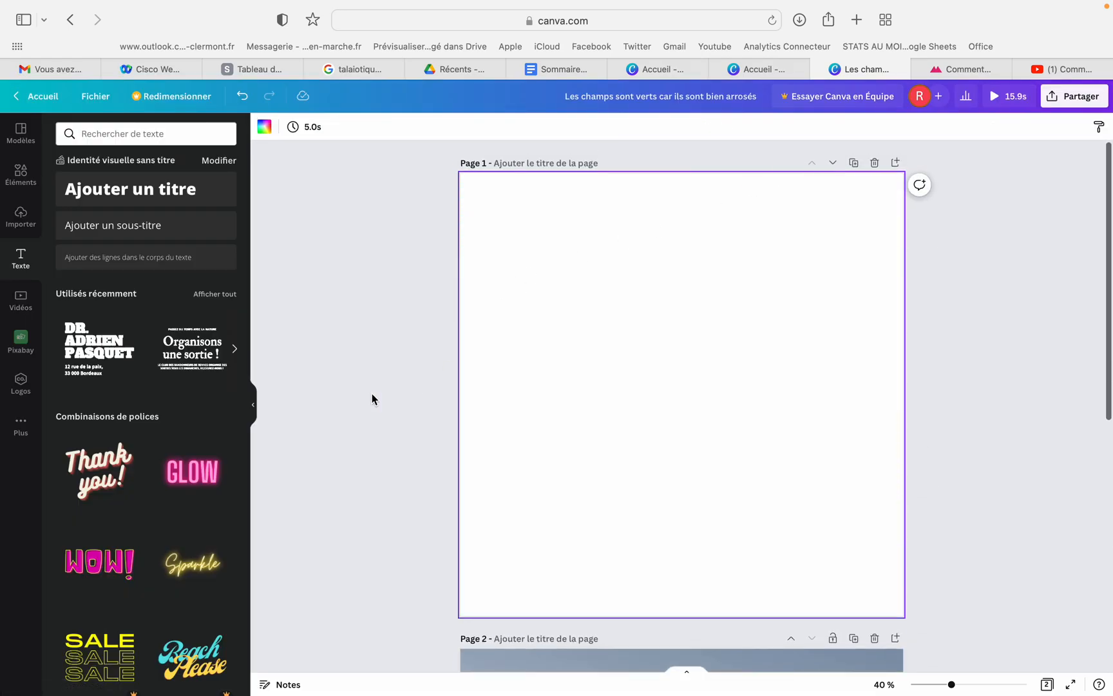
pyautogui.click(20, 300)
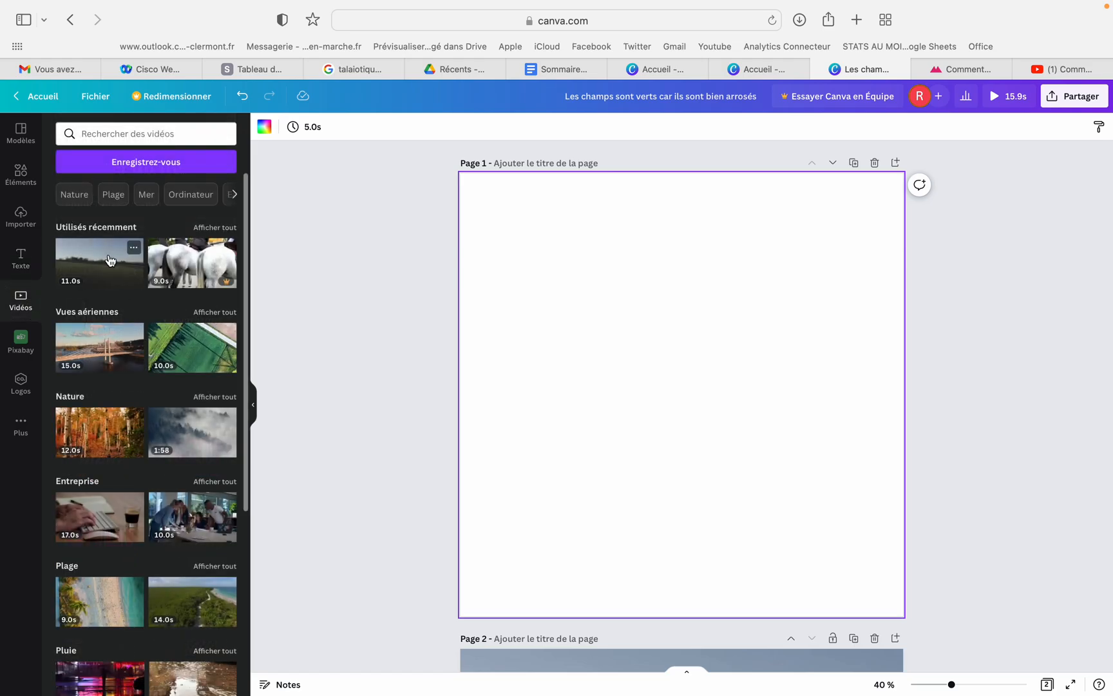
pyautogui.moveTo(183, 264); pyautogui.dragTo(490, 219)
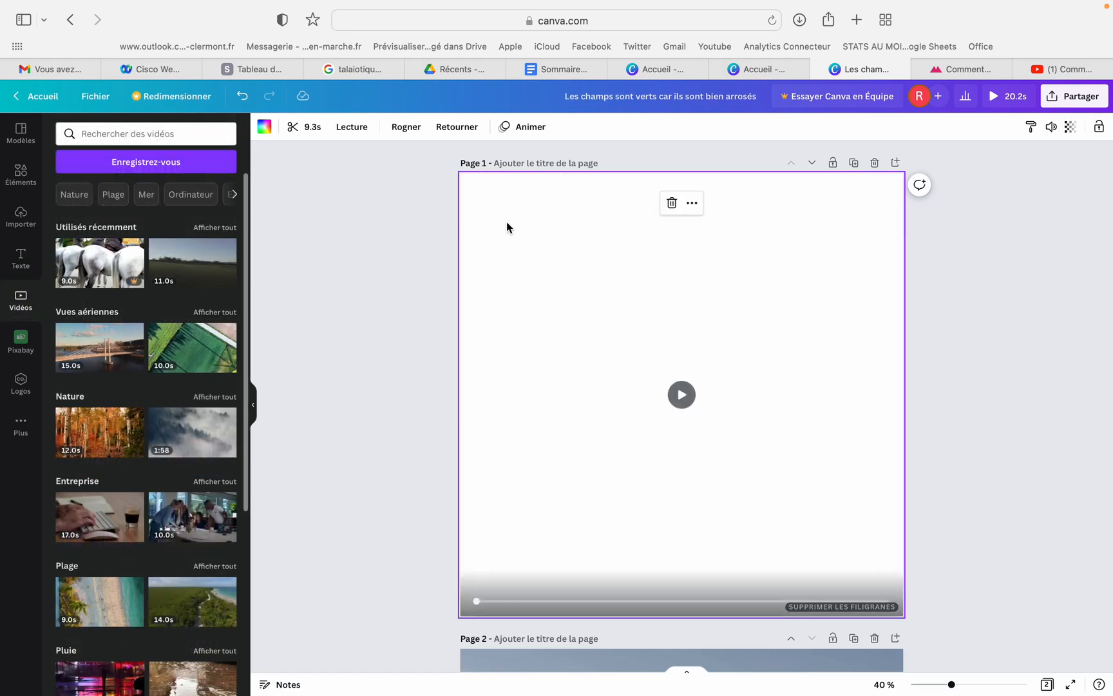
# Preview the two-page video, checking how the horse clip leads into the subtitled field clip
pyautogui.click(1009, 103)
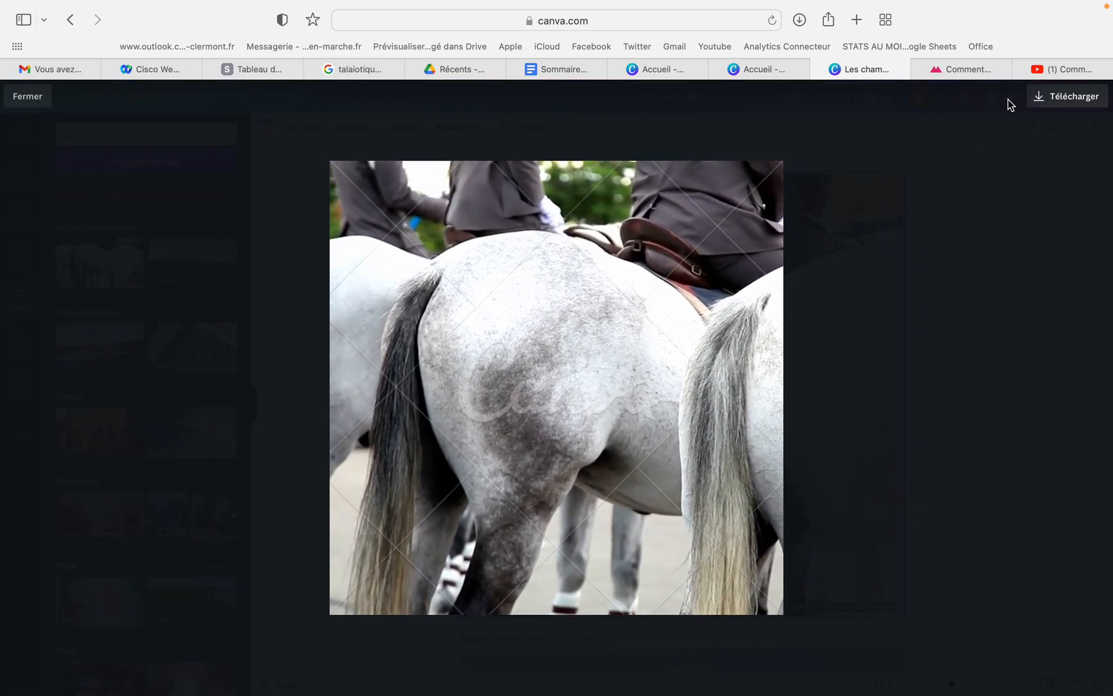
pyautogui.click(621, 599)
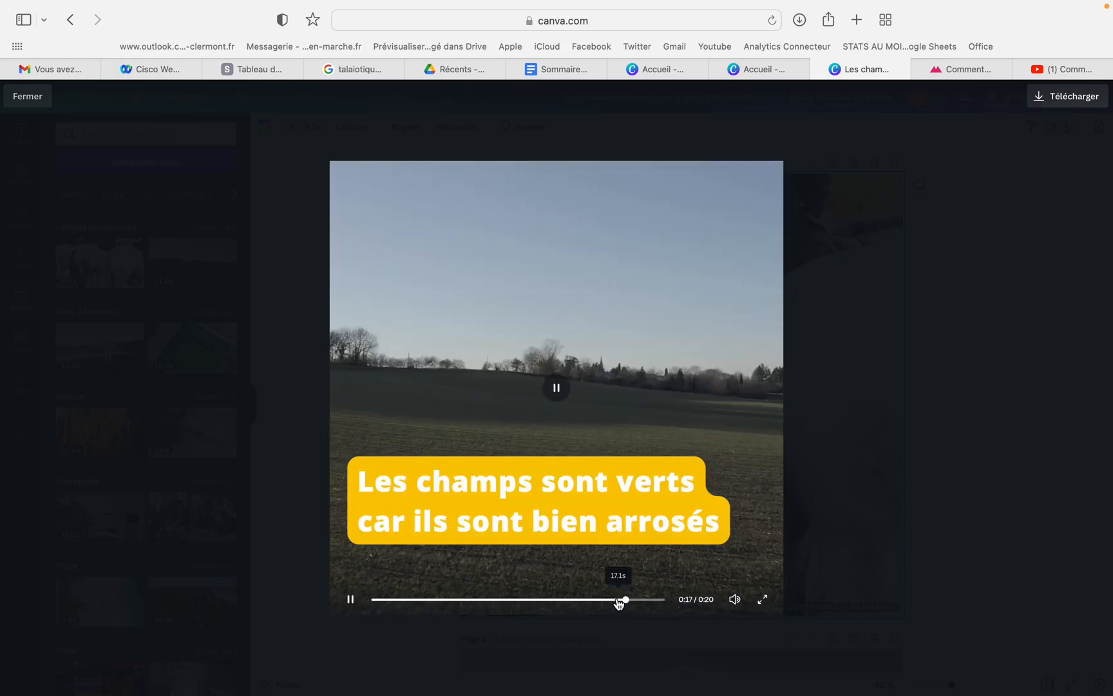
pyautogui.click(459, 601)
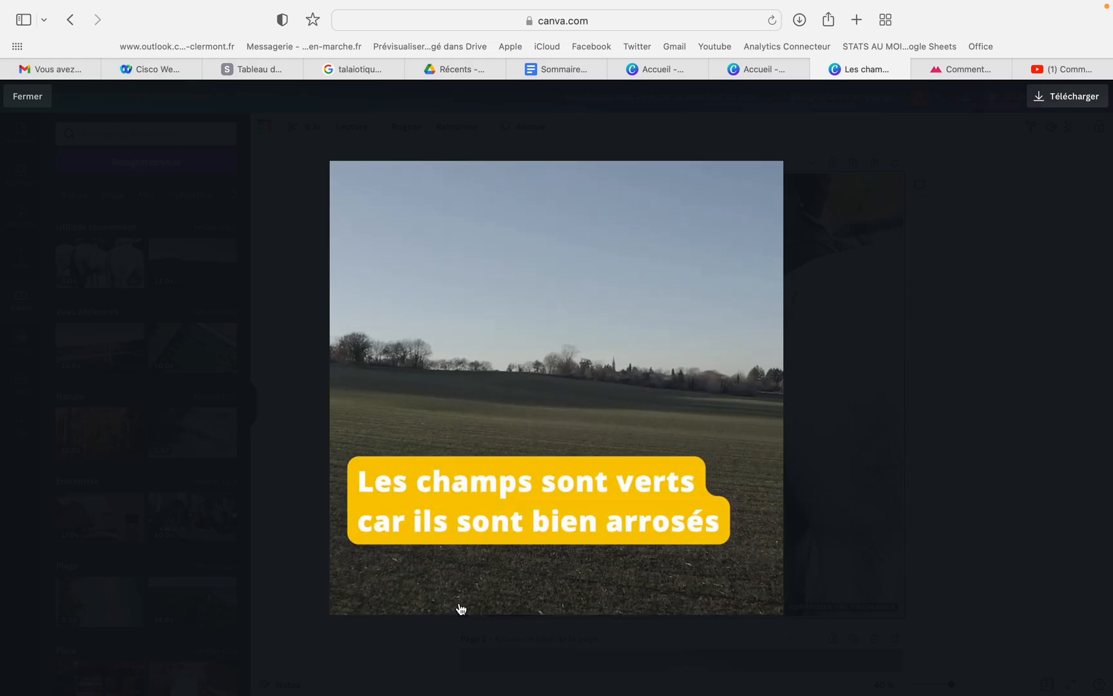
# Leave the preview and try the Machine à écrire and Explosion text animations on the page 2 subtitle
pyautogui.click(28, 100)
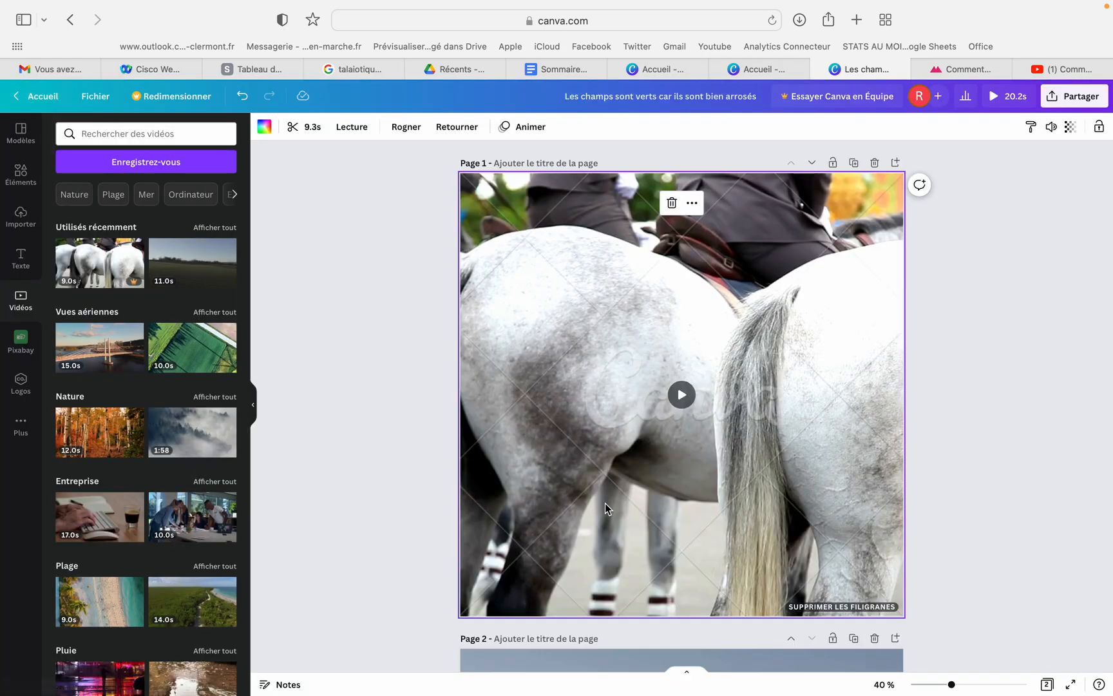
pyautogui.scroll(-10, 626, 502)
pyautogui.click(625, 500)
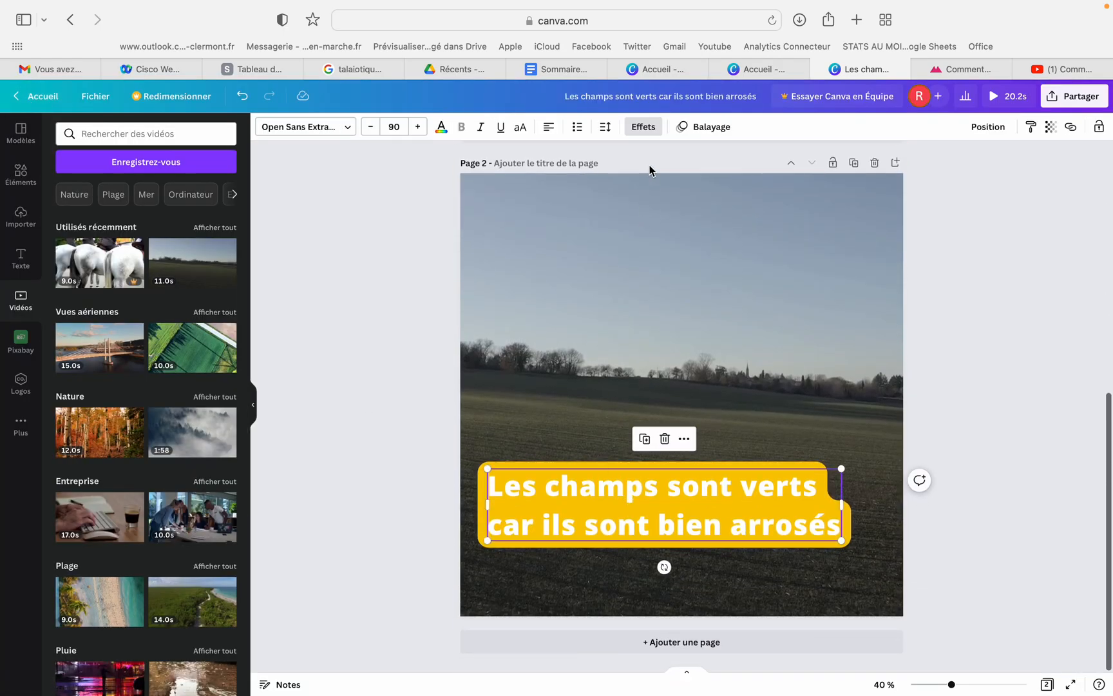
pyautogui.click(709, 134)
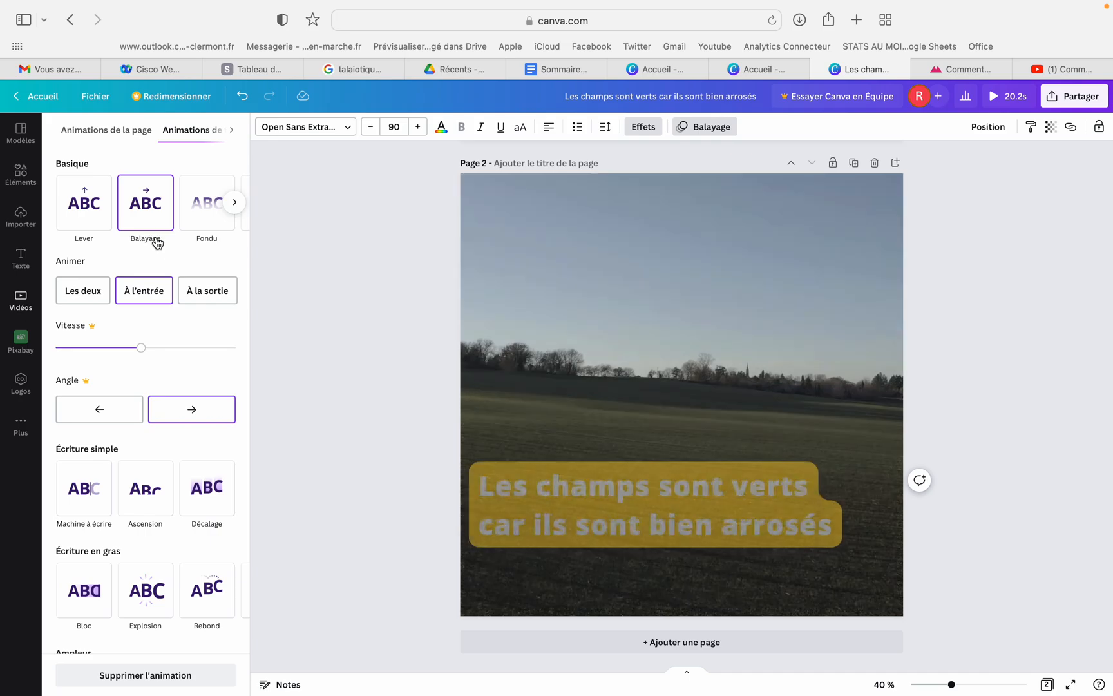
pyautogui.scroll(-2, 144, 331)
pyautogui.click(95, 422)
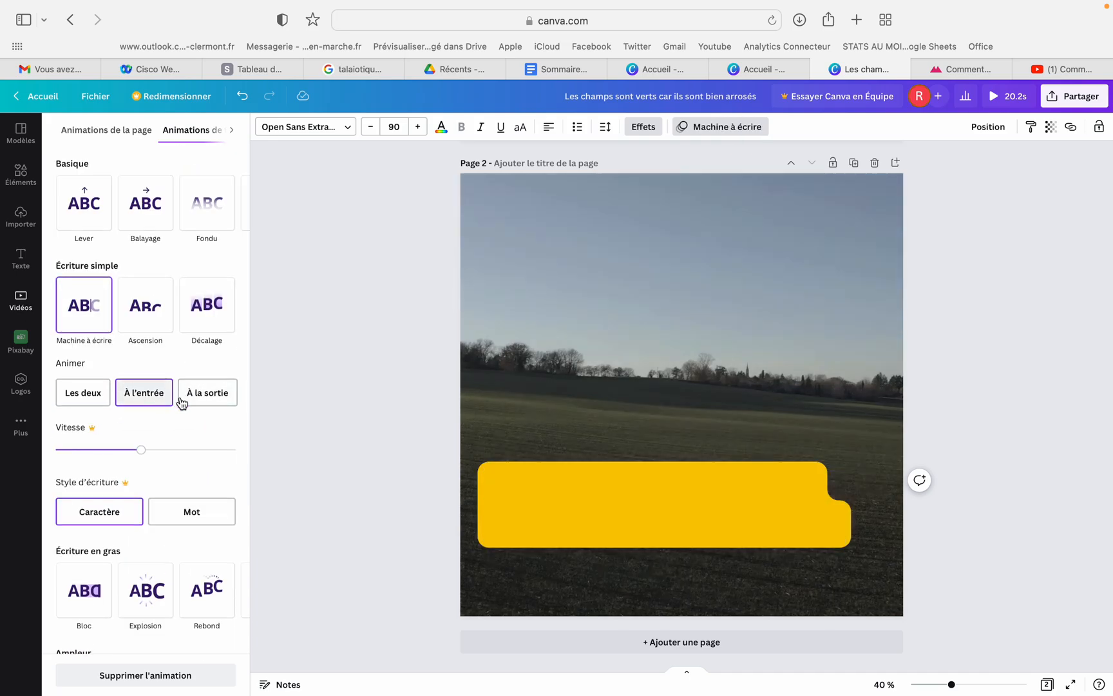
pyautogui.scroll(-1, 161, 456)
pyautogui.scroll(-3, 161, 456)
pyautogui.click(154, 523)
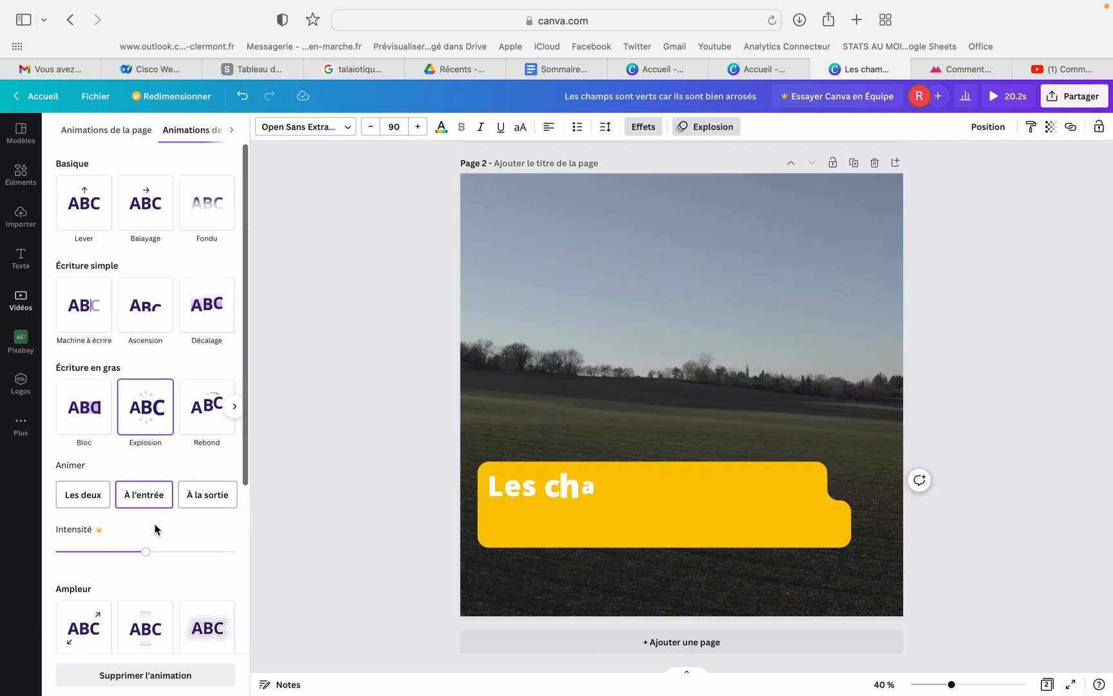
# Try the Chute, Pop and Déplacement animations on the subtitle
pyautogui.scroll(-3, 197, 537)
pyautogui.click(200, 487)
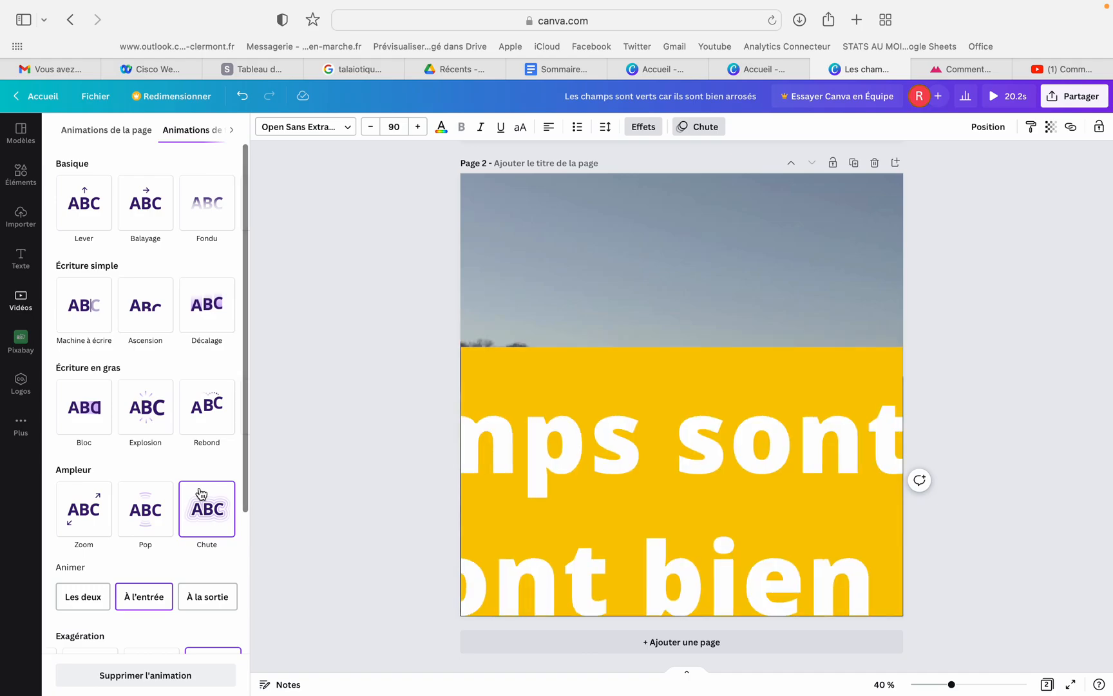
pyautogui.scroll(-4, 175, 568)
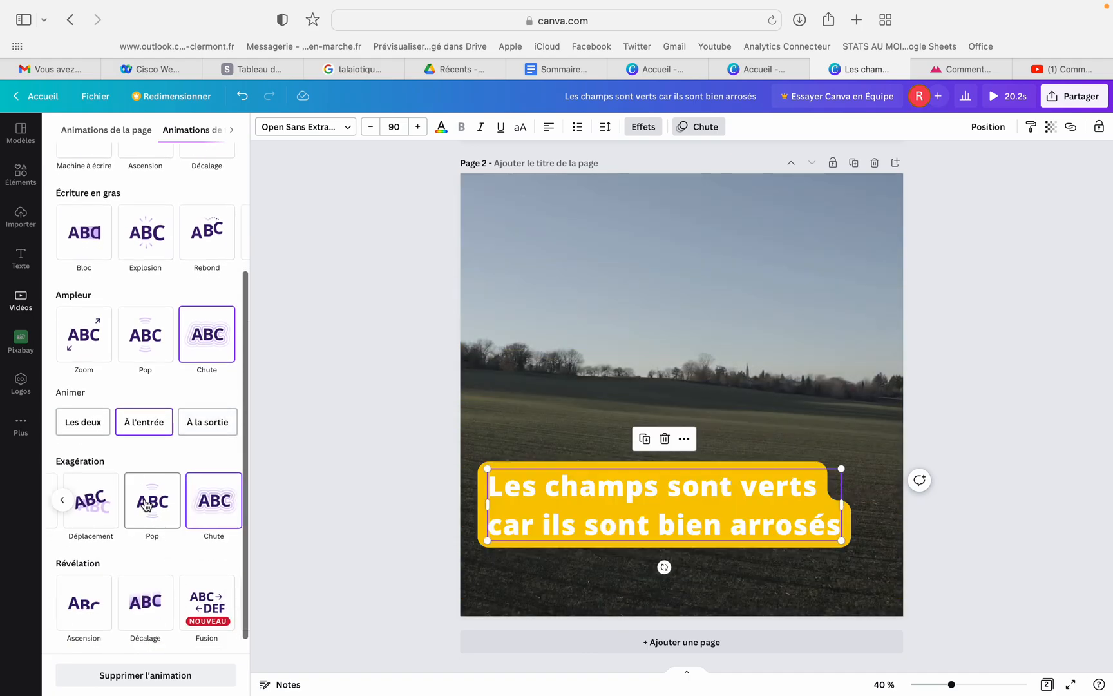
pyautogui.click(145, 499)
pyautogui.click(91, 566)
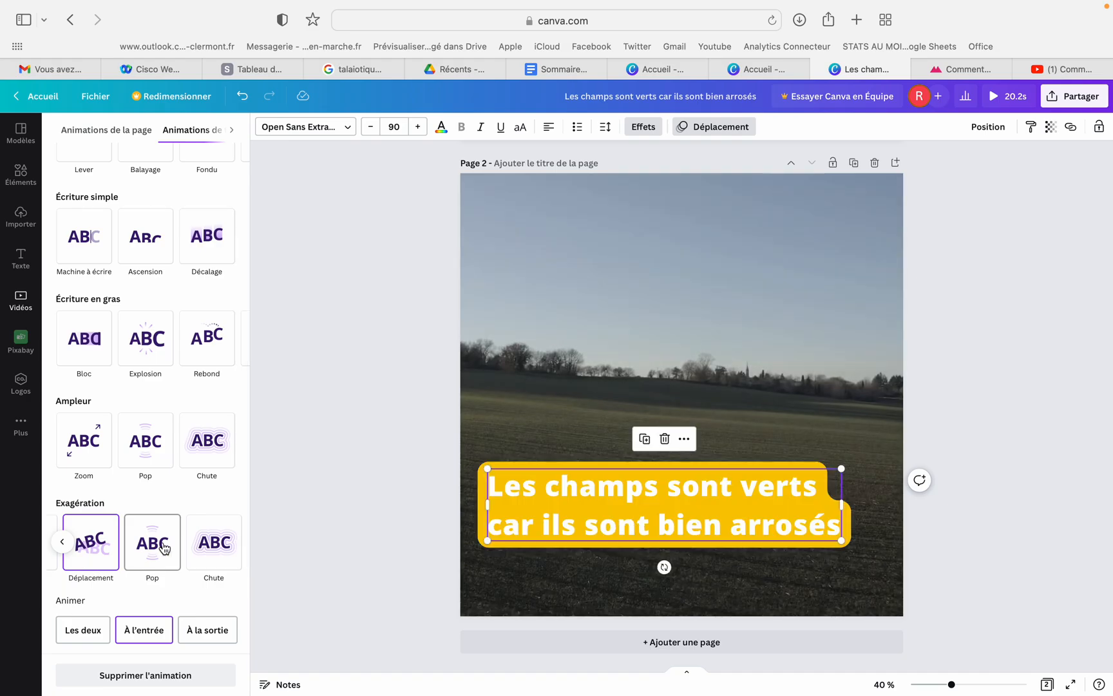
pyautogui.click(224, 549)
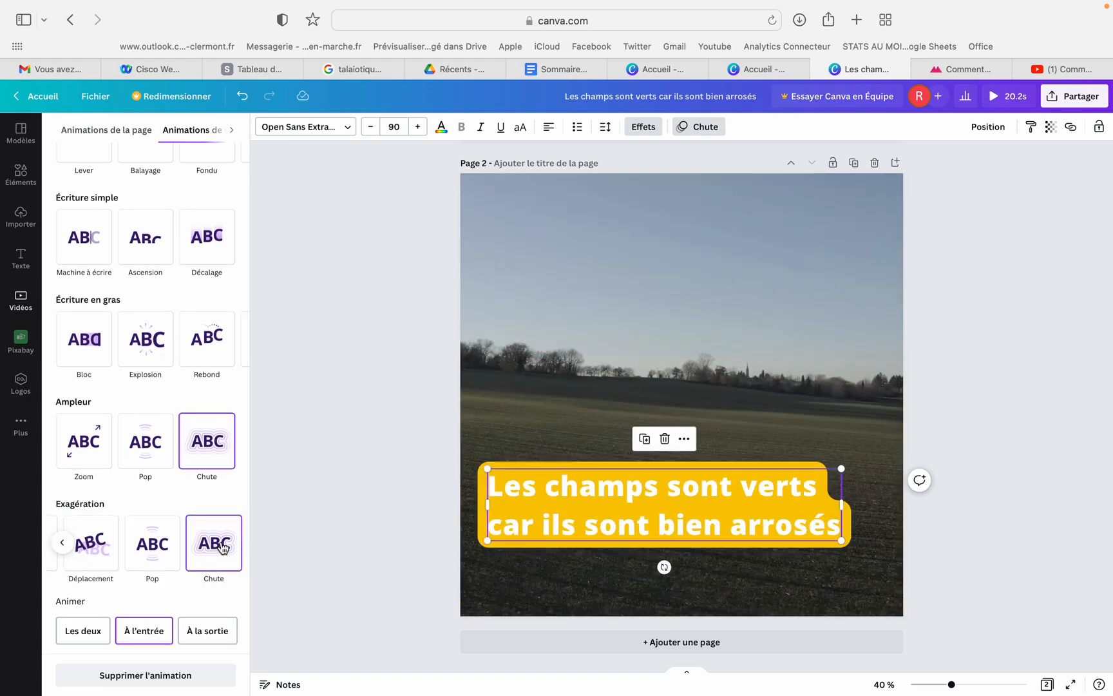
# Apply the Révélation animation Ascension to the subtitle for both entrance and exit, and preview the whole video
pyautogui.scroll(-3, 224, 549)
pyautogui.click(81, 583)
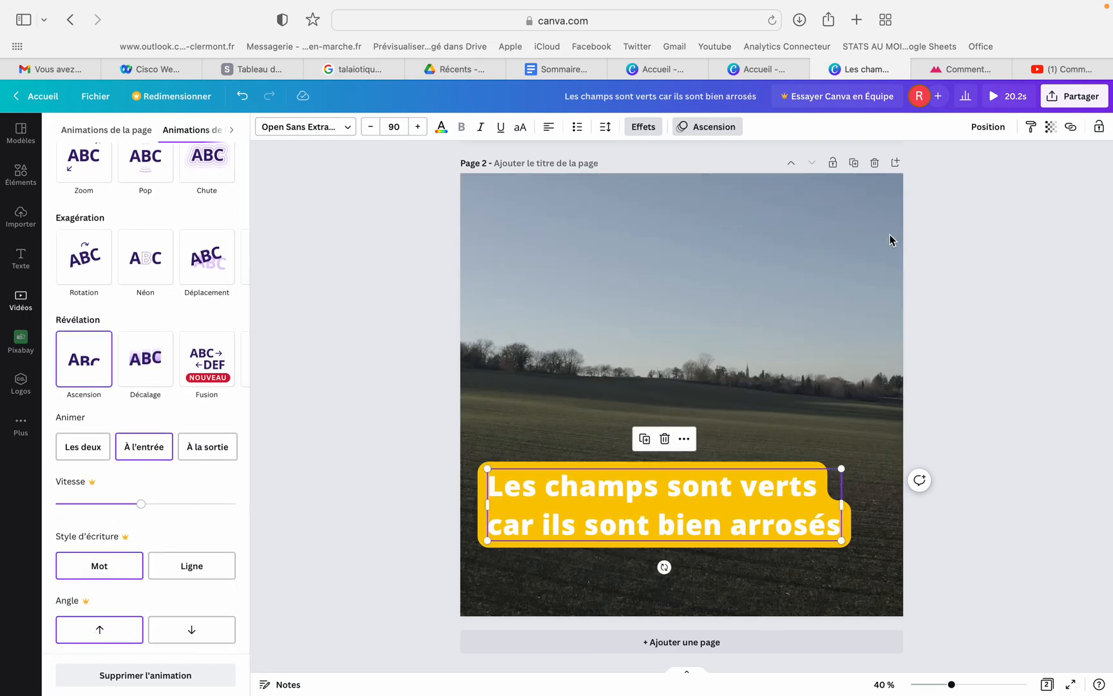
pyautogui.scroll(5, 850, 246)
pyautogui.click(1021, 96)
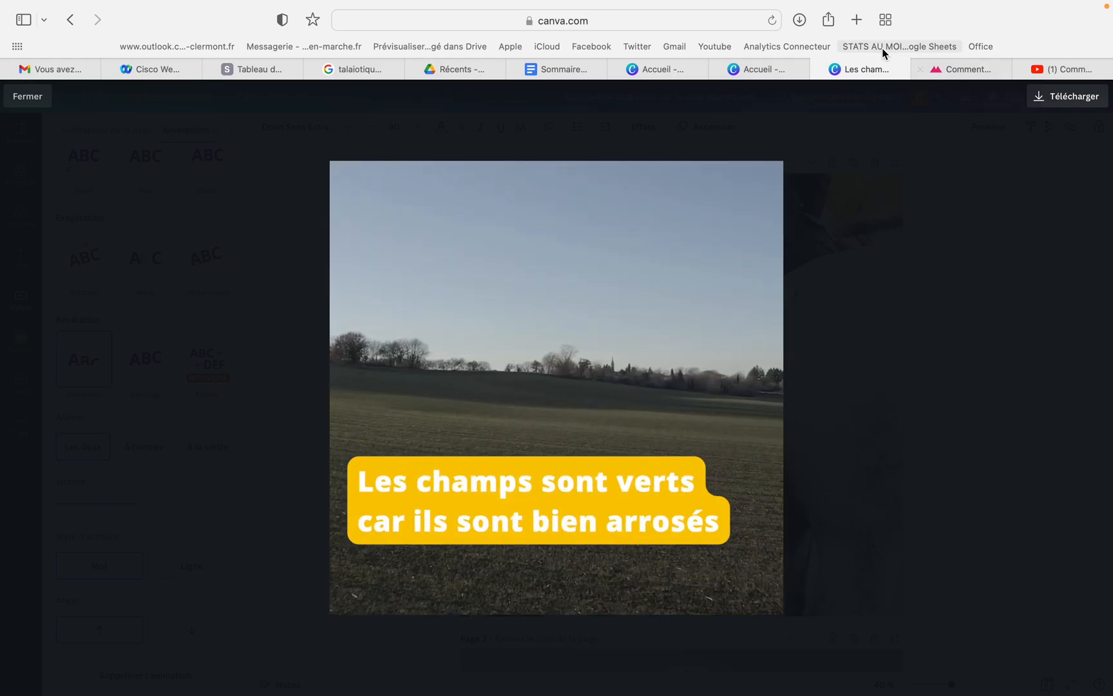
pyautogui.click(35, 100)
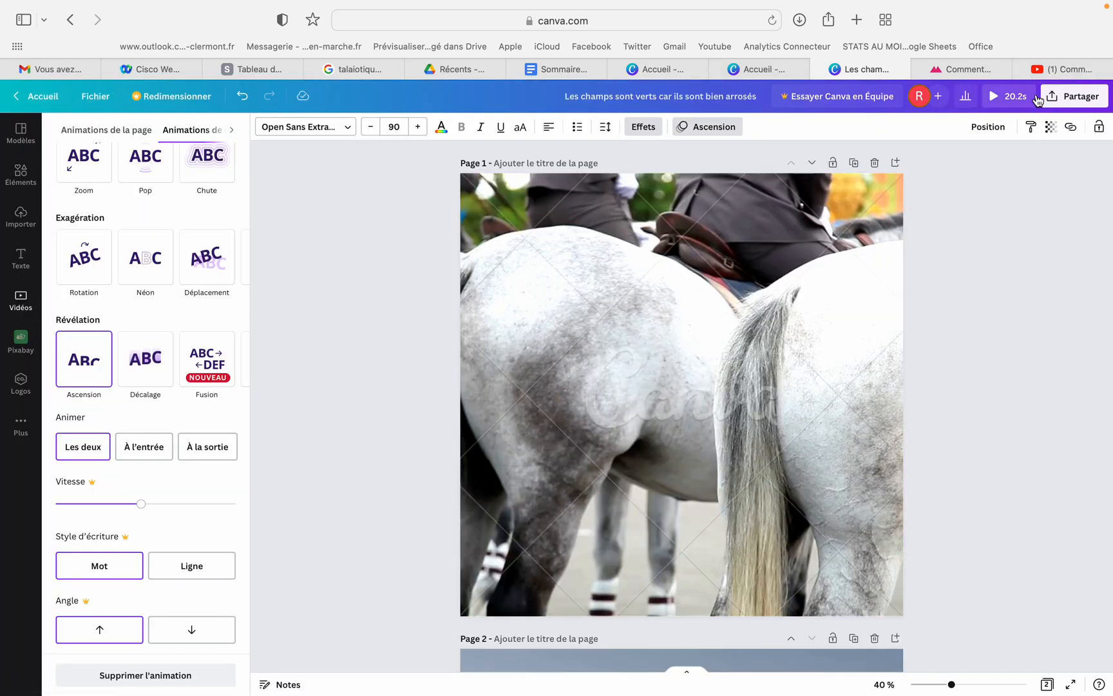
# Examine the download options for the two-page video, including the available file types and the charge for premium content
pyautogui.click(1072, 97)
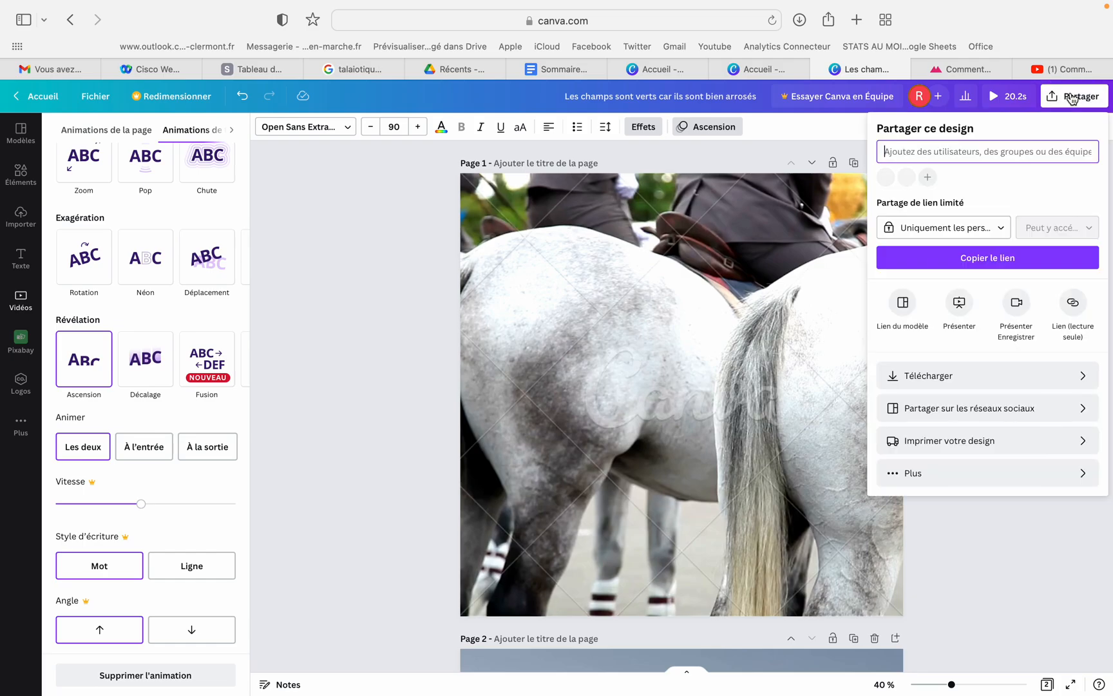
pyautogui.click(1028, 380)
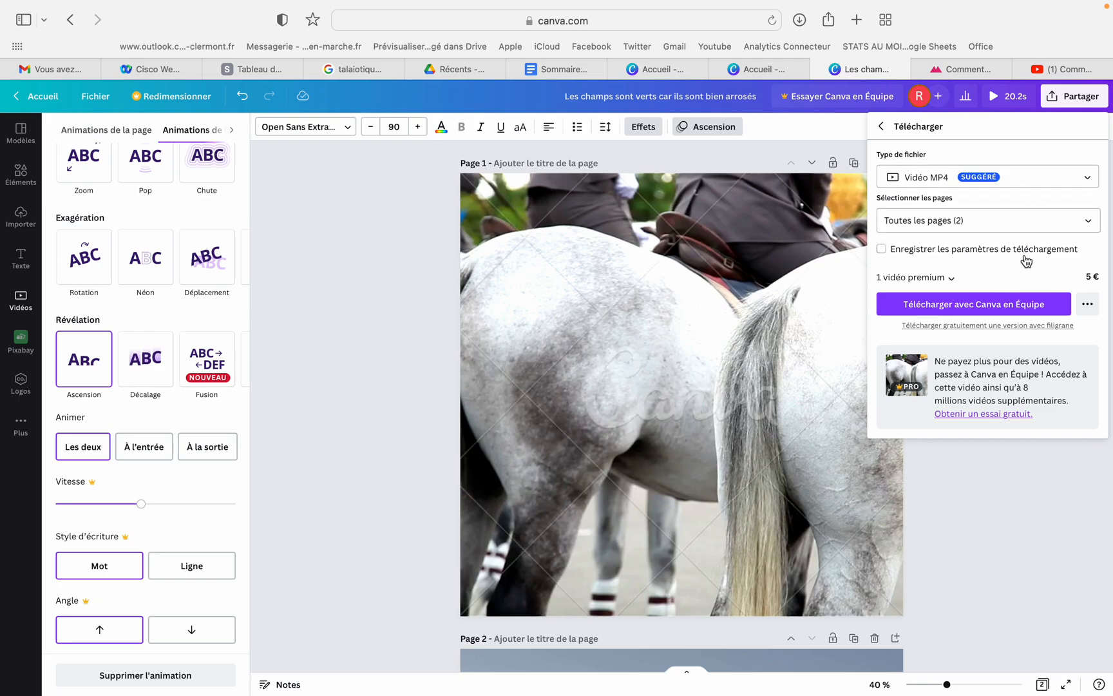
pyautogui.click(1029, 186)
pyautogui.scroll(-1, 1029, 189)
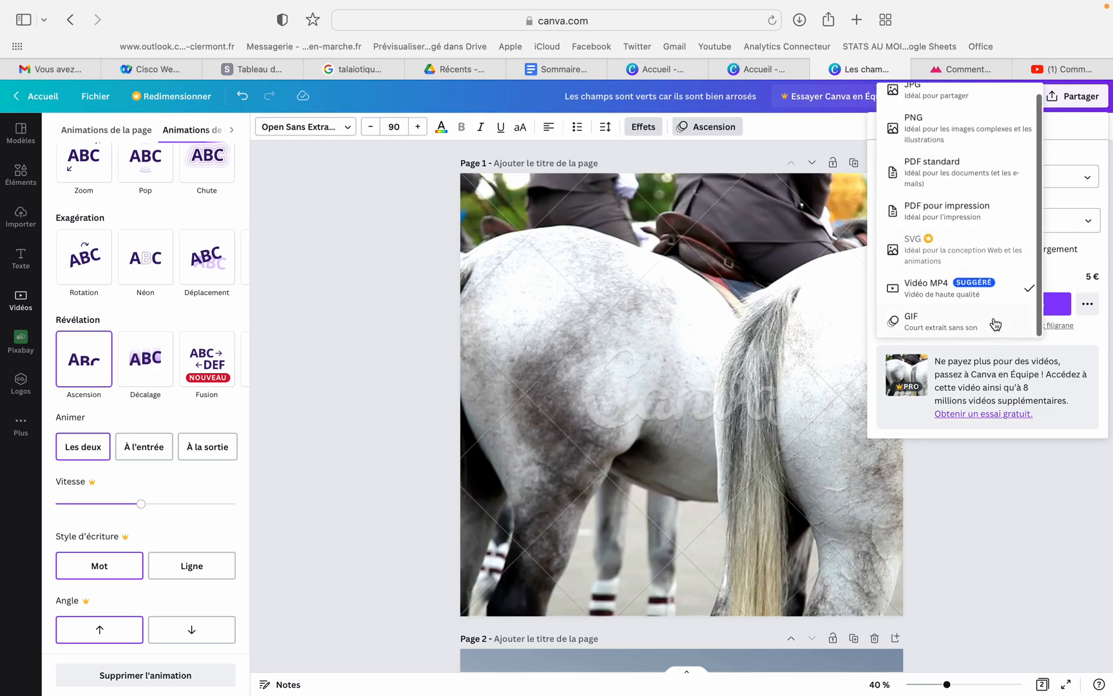
pyautogui.click(1061, 188)
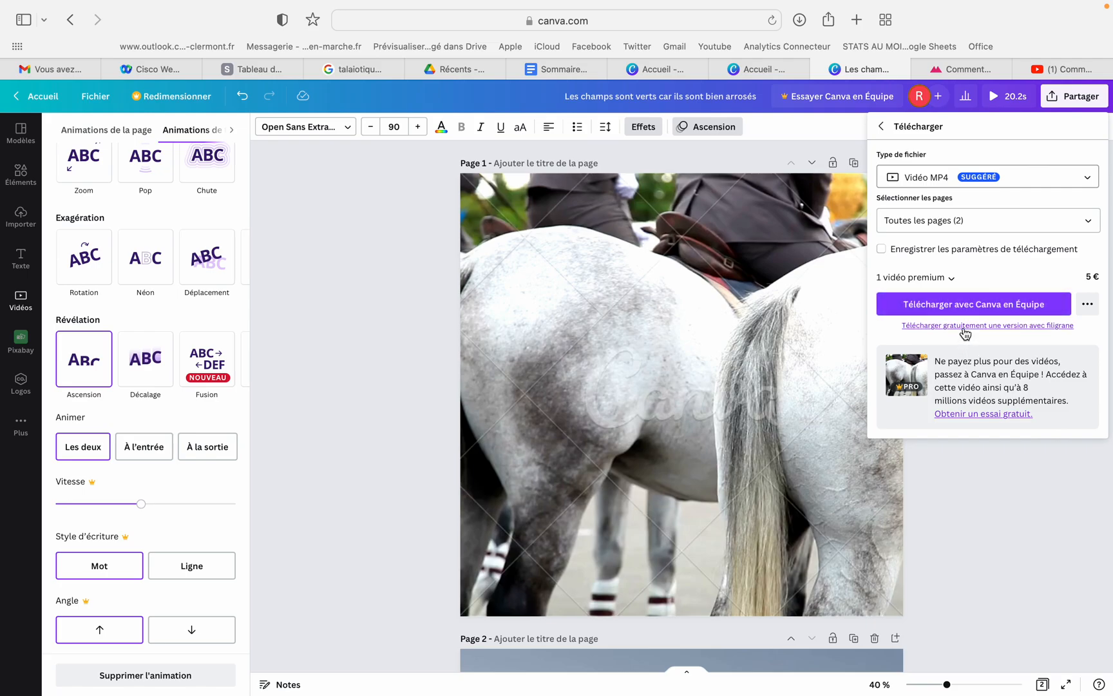
# Replace the premium horse clip on page 1 with the aerial bridge clip from Vues aériennes
pyautogui.click(676, 403)
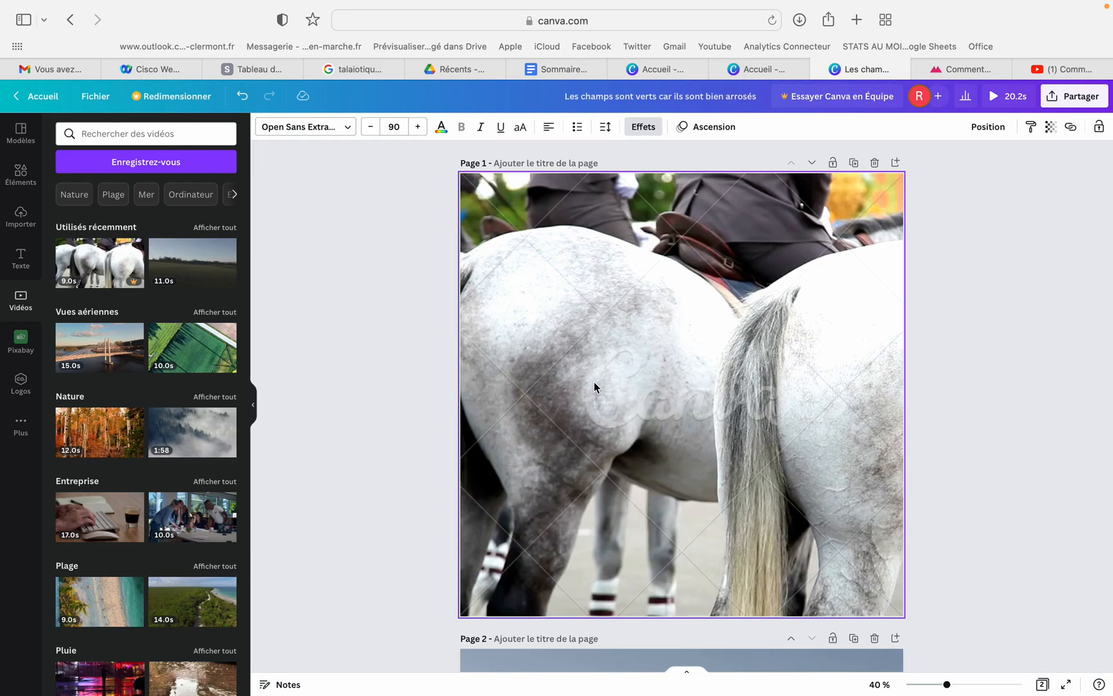
pyautogui.press('Delete')
pyautogui.moveTo(99, 348); pyautogui.dragTo(658, 440)
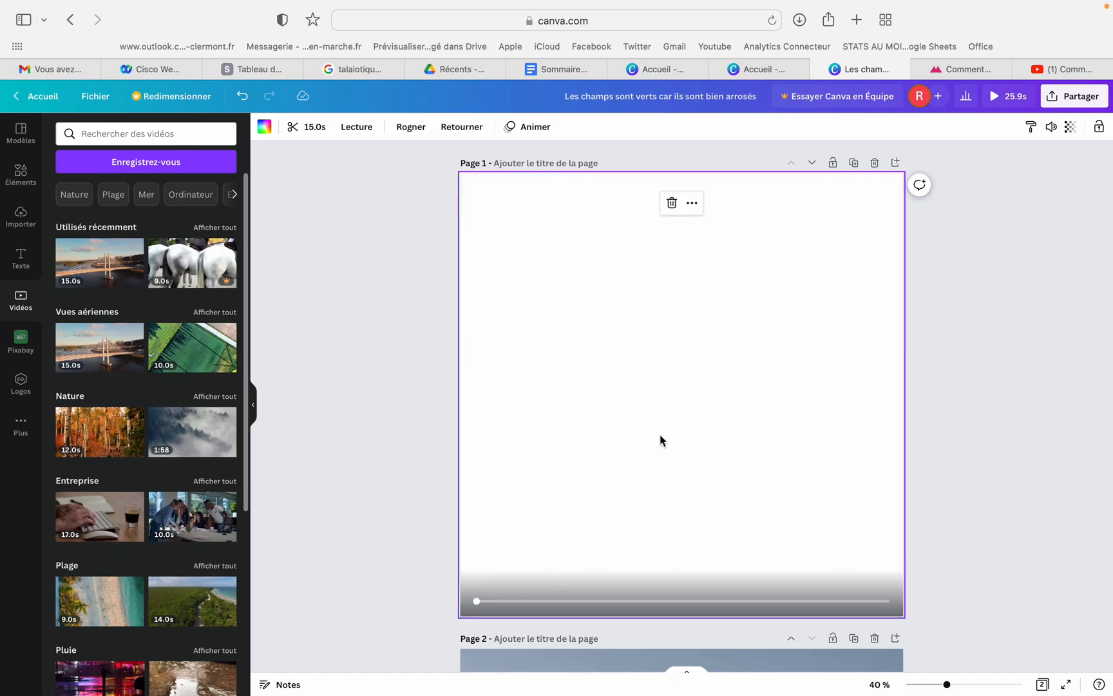
# Trim the bridge clip on page 1 to 5 seconds
pyautogui.click(291, 126)
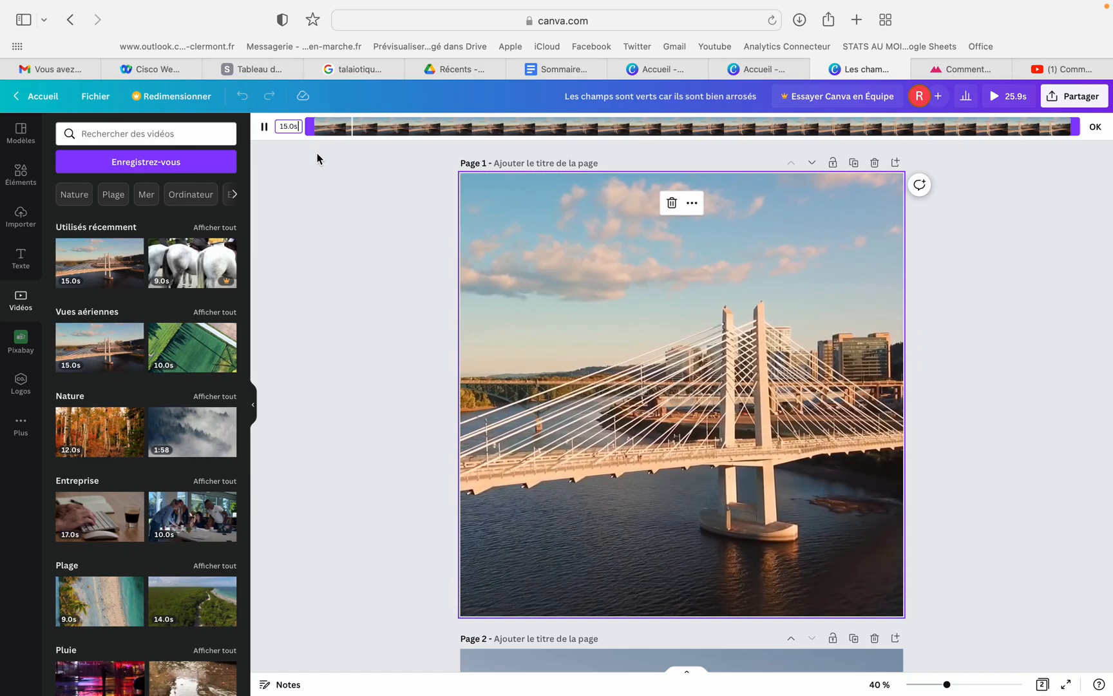
pyautogui.write('5')
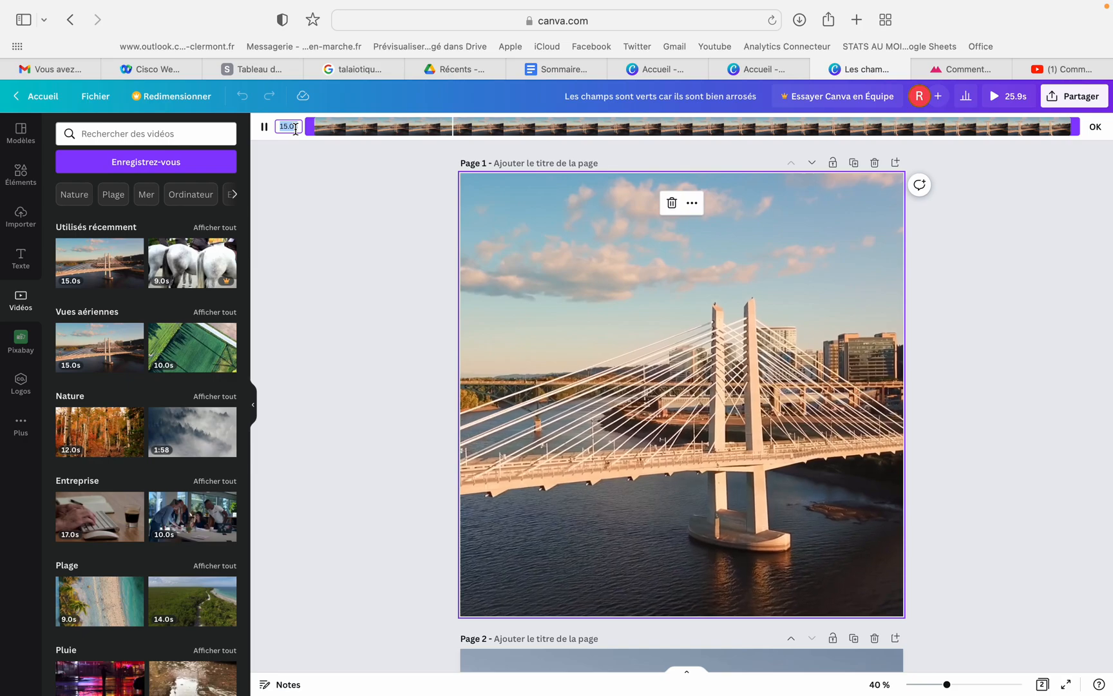
pyautogui.press('Return')
pyautogui.click(1037, 218)
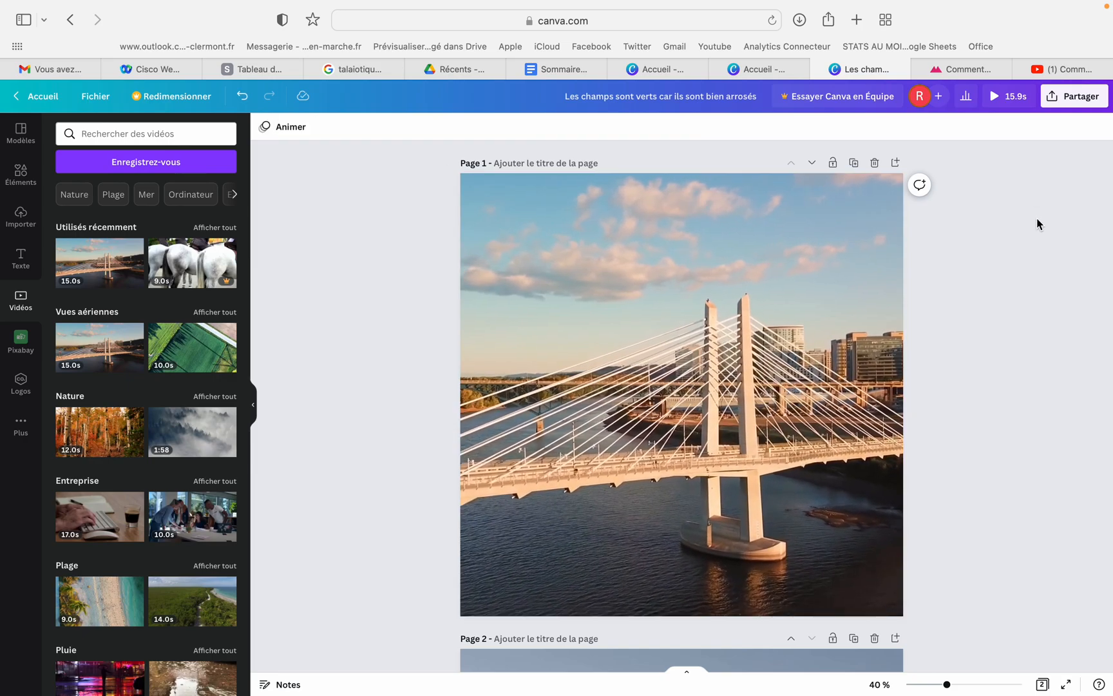
# Download all pages of the design as an MP4 video
pyautogui.click(1076, 104)
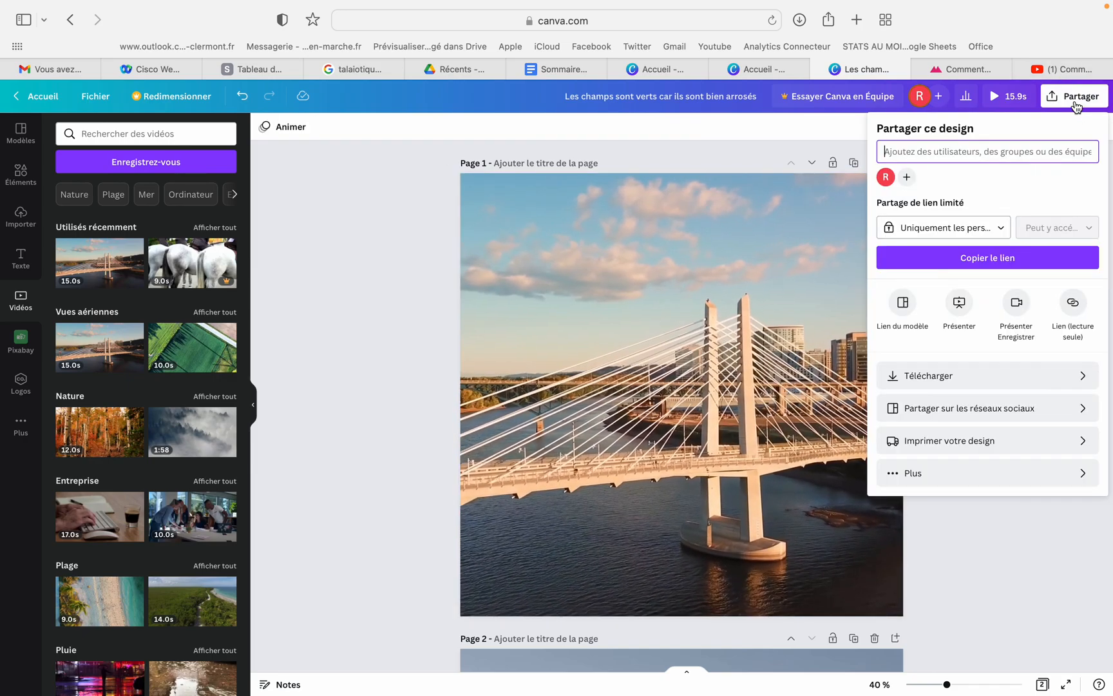
pyautogui.click(990, 376)
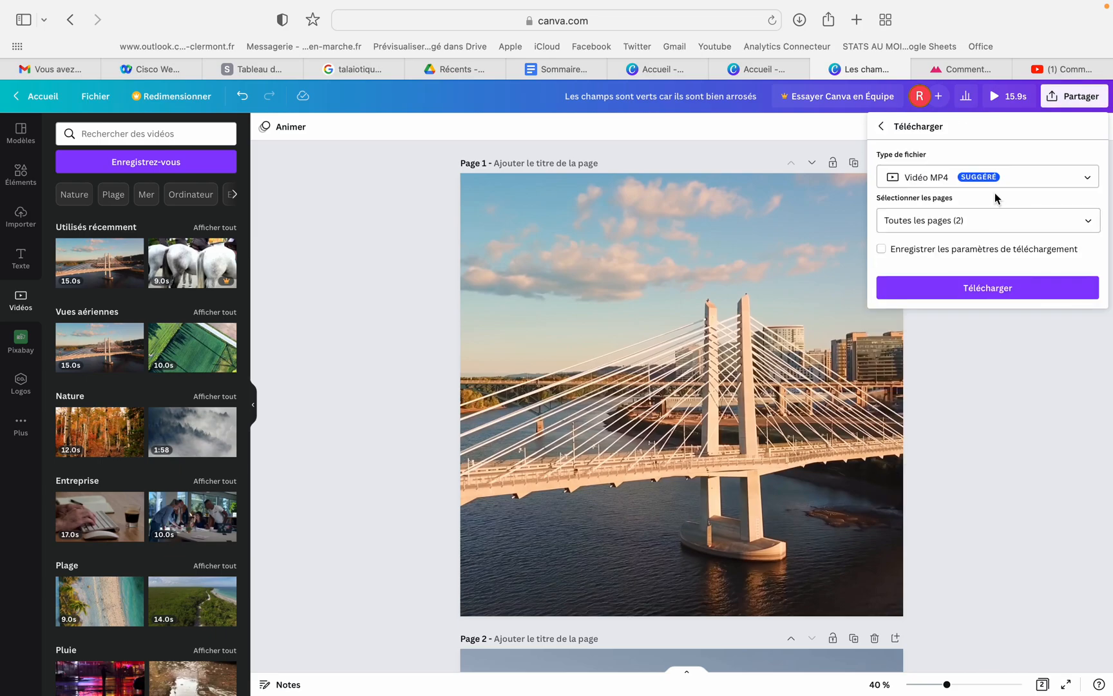
pyautogui.click(980, 291)
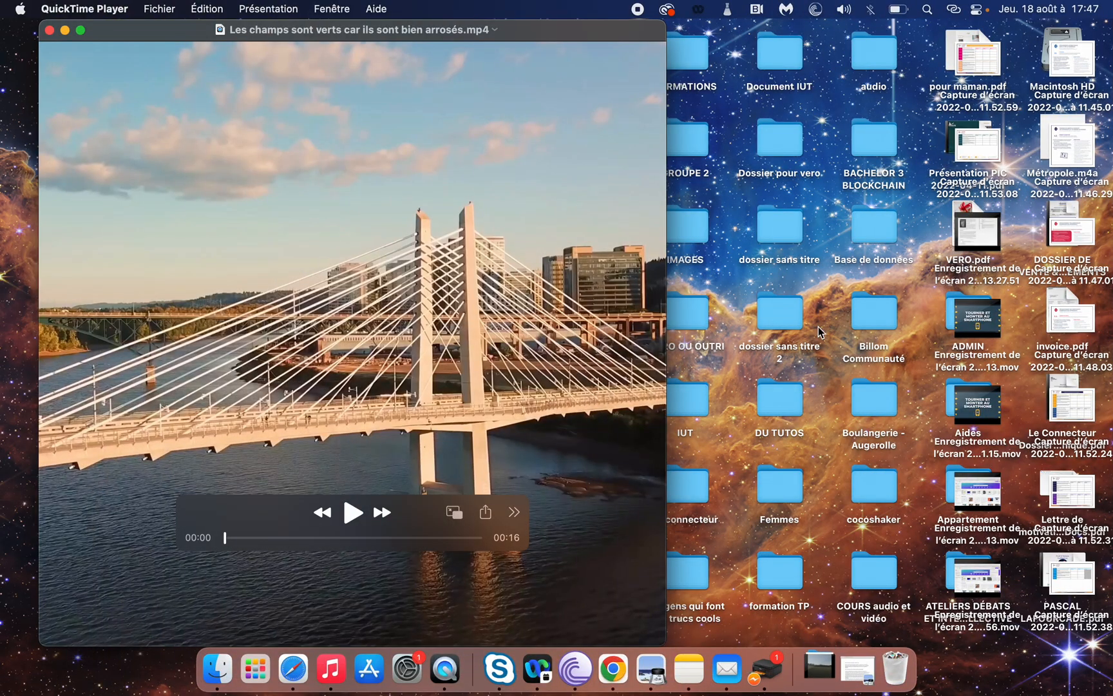
# Play the downloaded MP4 in QuickTime Player, first in its window and again in full screen
pyautogui.click(353, 513)
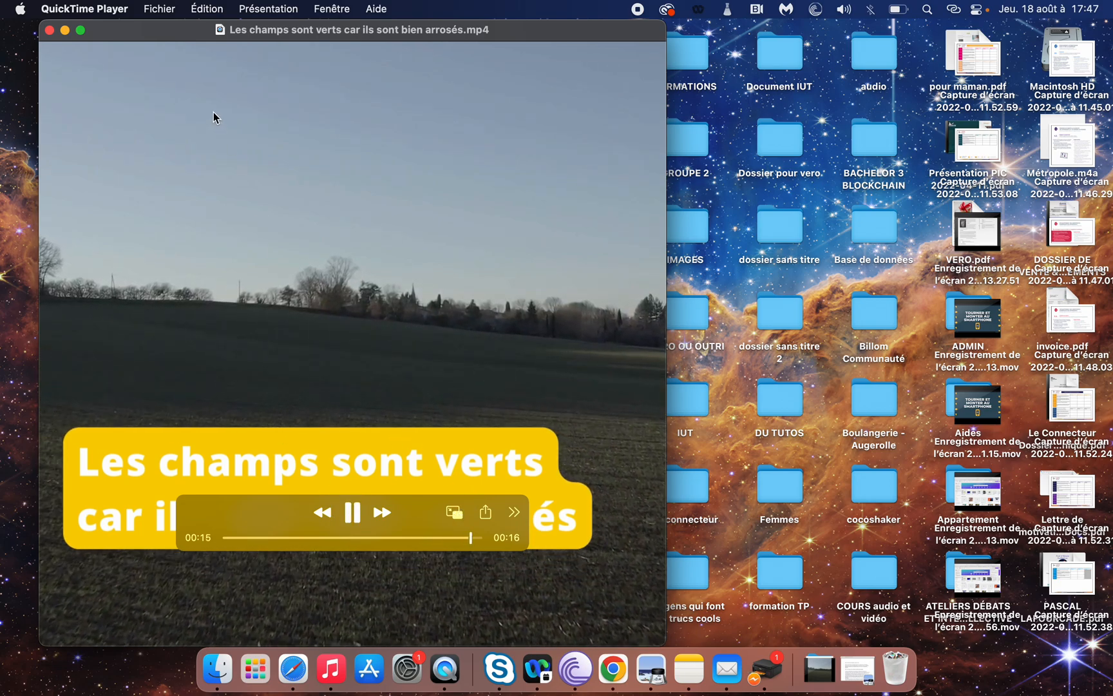
pyautogui.click(82, 32)
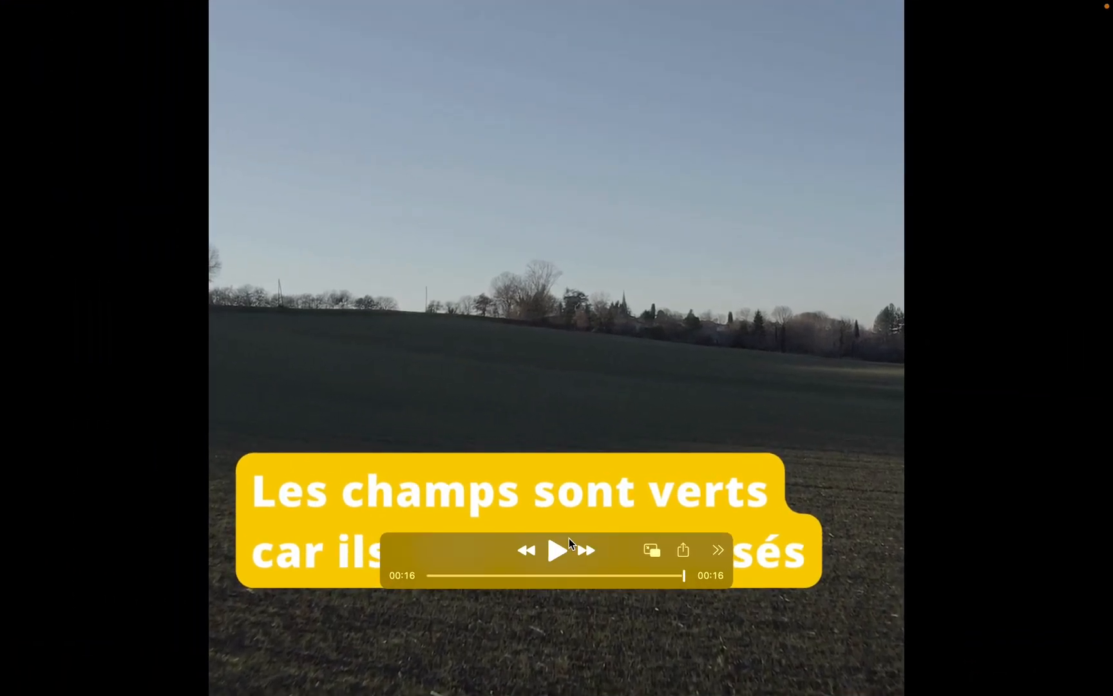
pyautogui.click(557, 553)
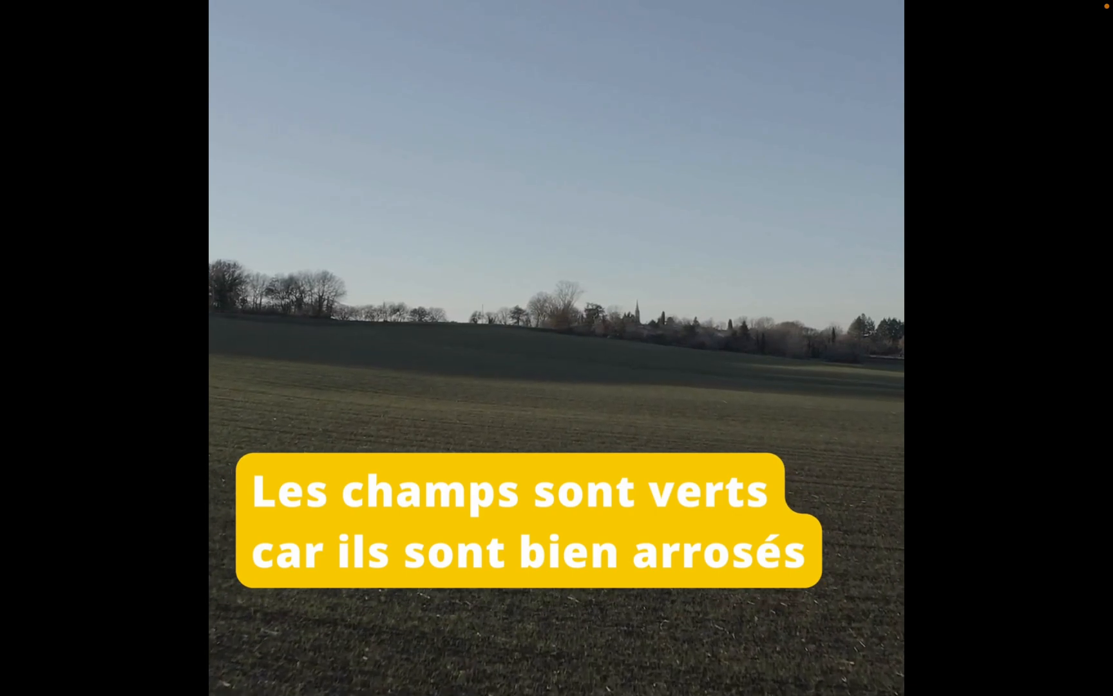
pyautogui.moveTo(998, 636)
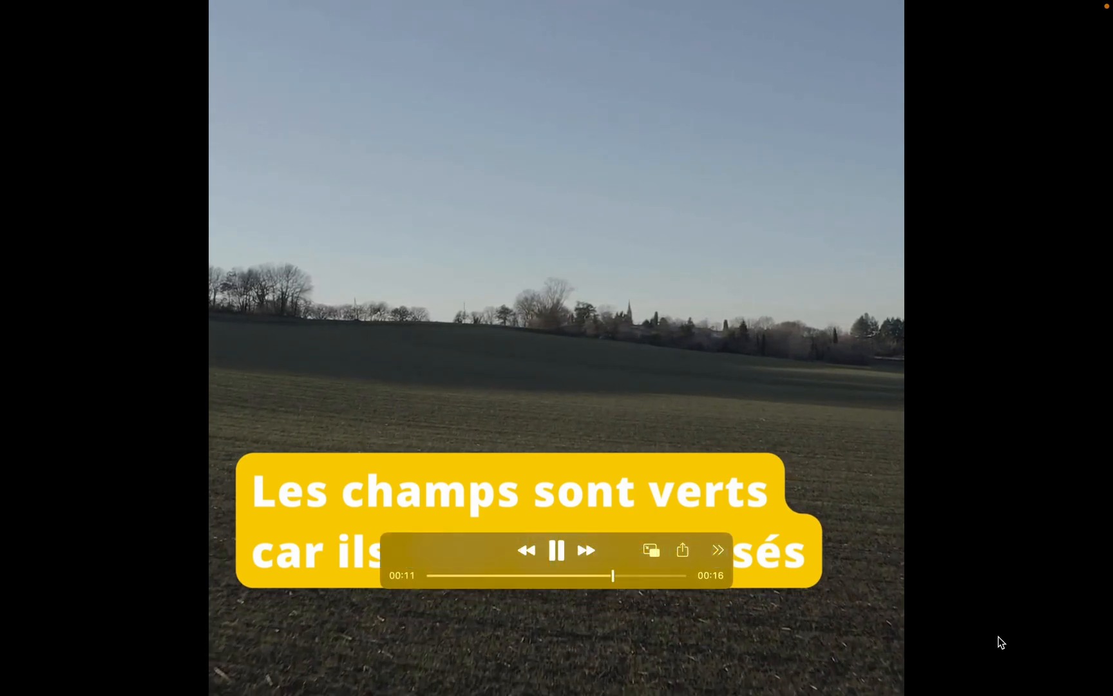